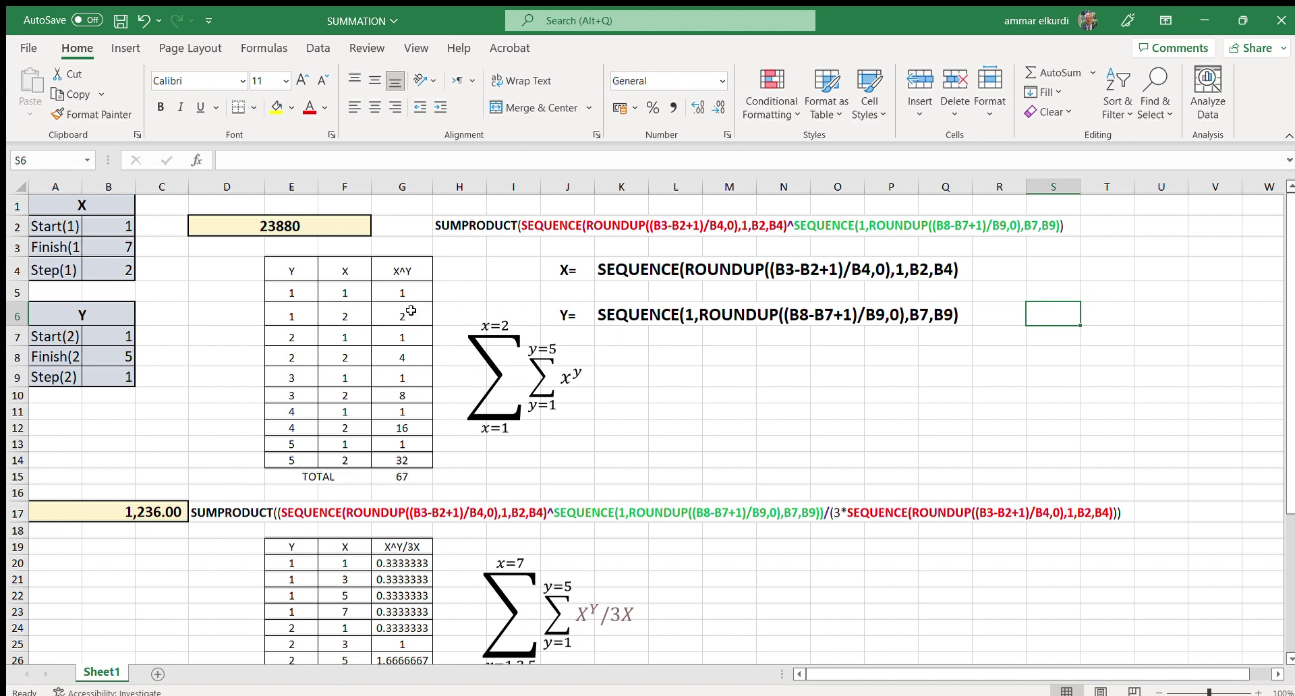
Examine the X and Y value combinations listed in the X^Y table in E4:G14
left_click_drag(291, 270, 394, 454)
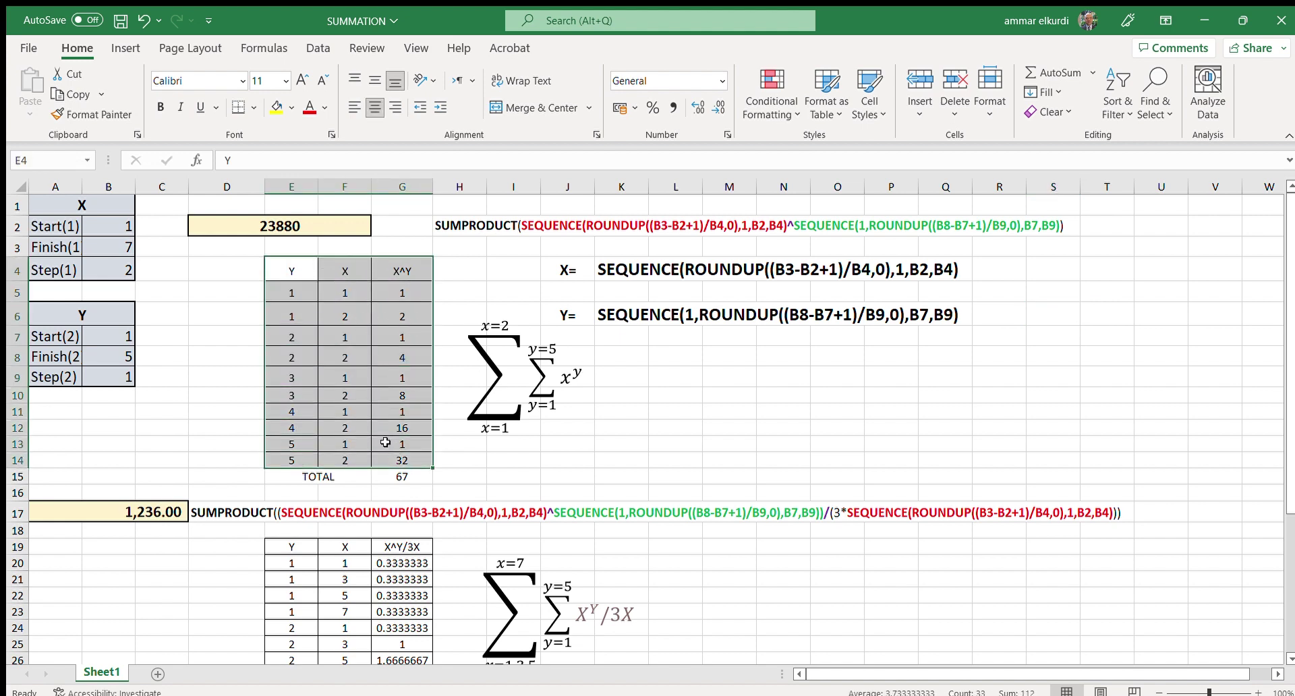
left_click(277, 290)
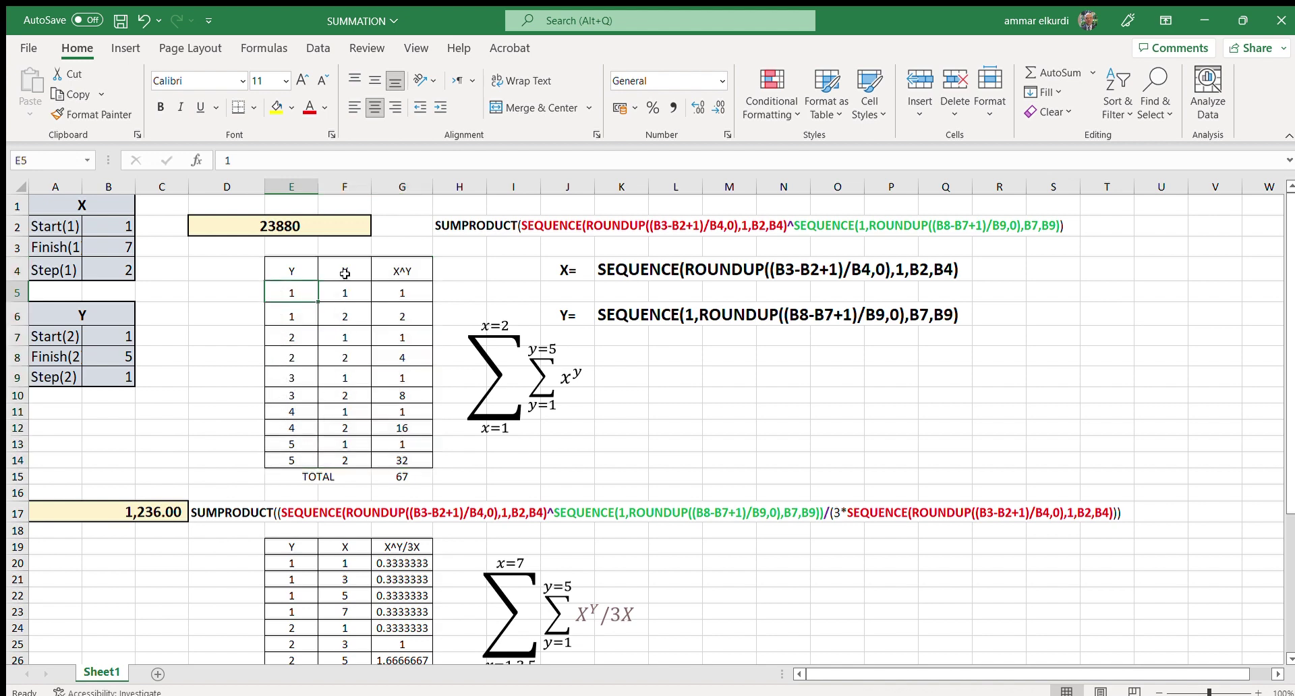
left_click_drag(345, 273, 348, 457)
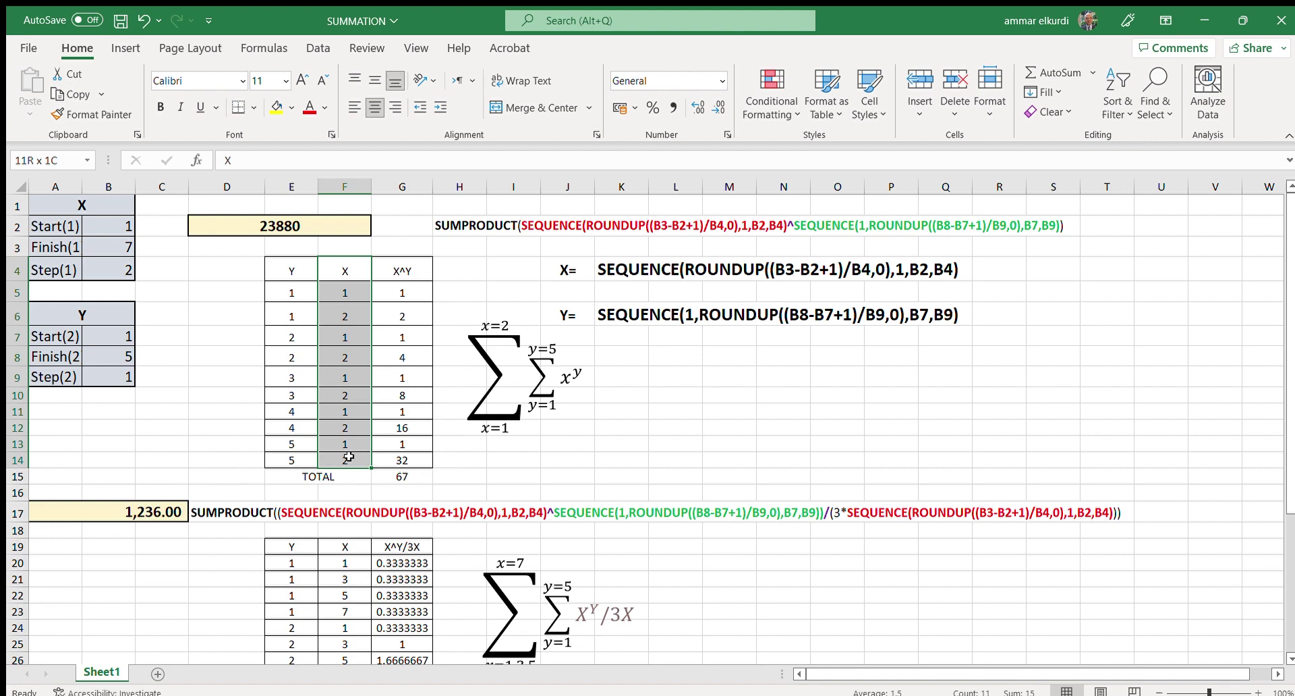
left_click(343, 296)
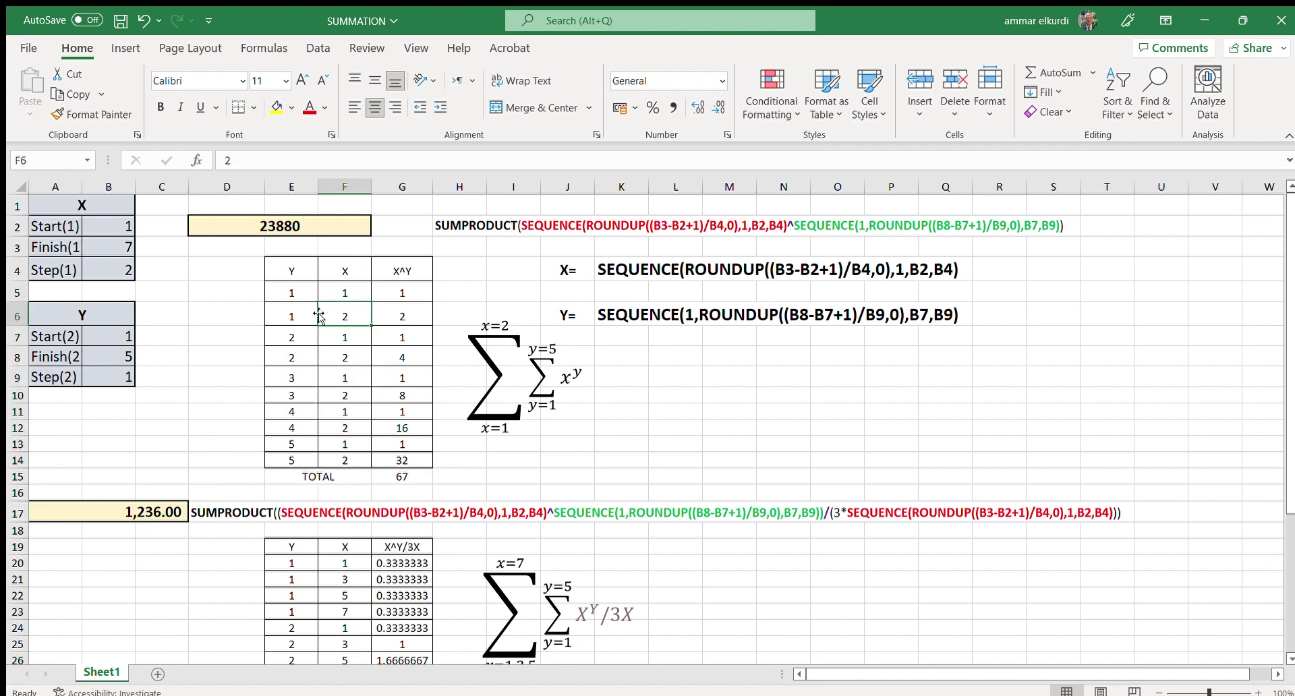
left_click(298, 288)
left_click(335, 288)
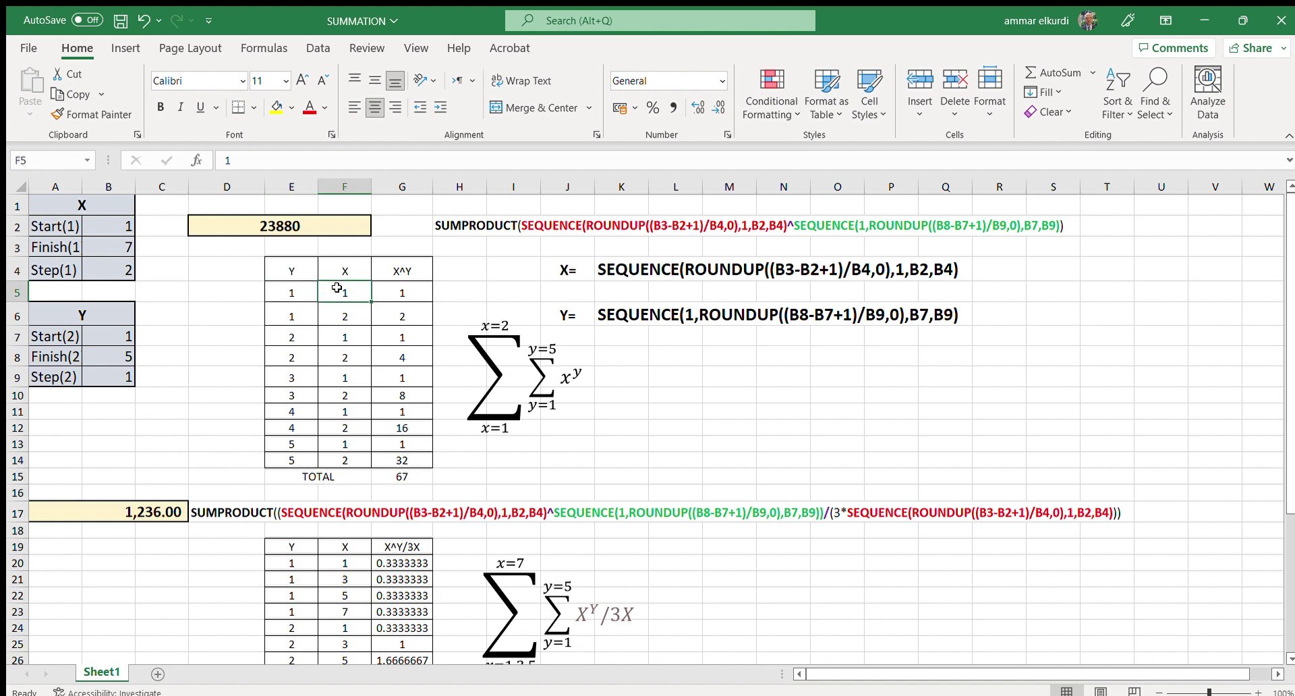
left_click(301, 290)
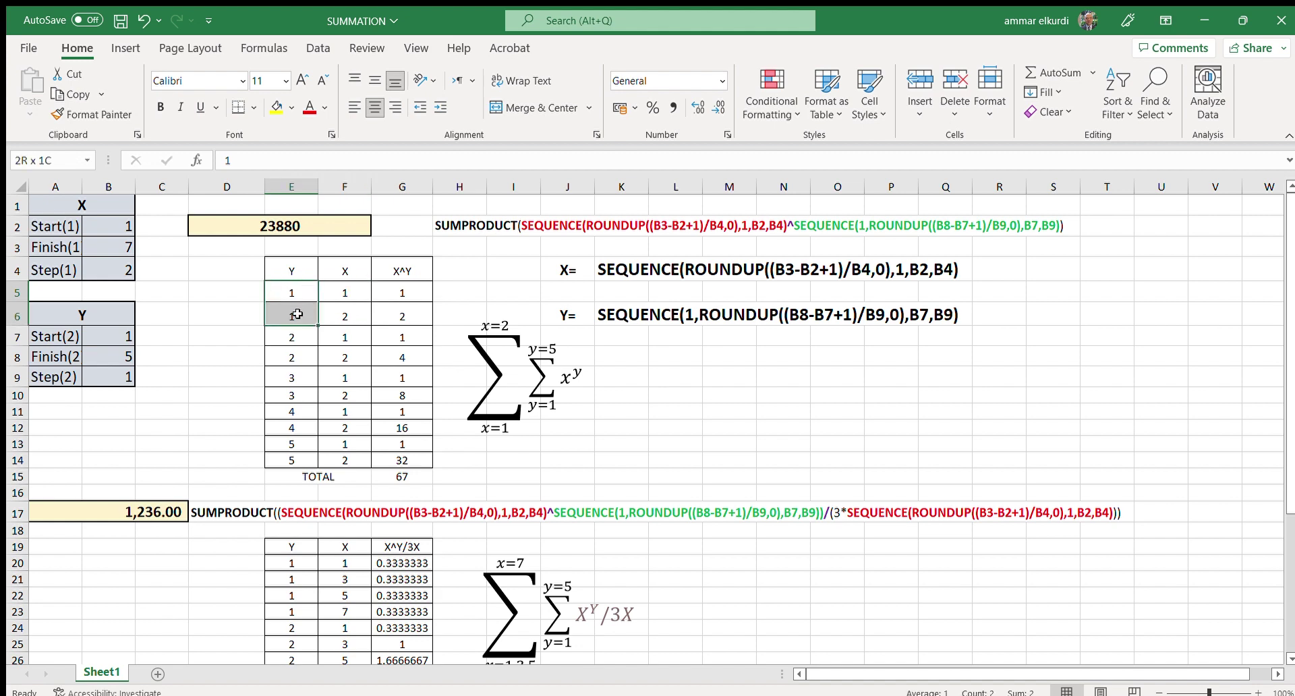
left_click_drag(348, 335, 294, 351)
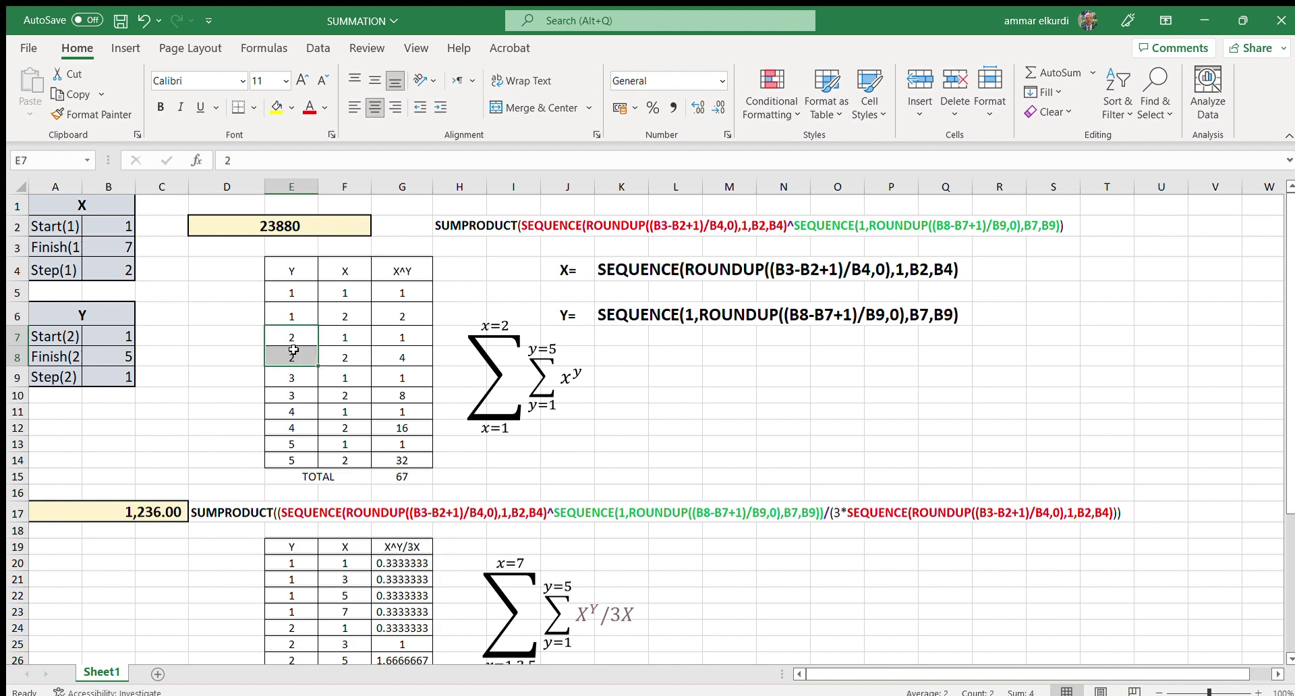
left_click(355, 381)
left_click_drag(355, 381, 349, 429)
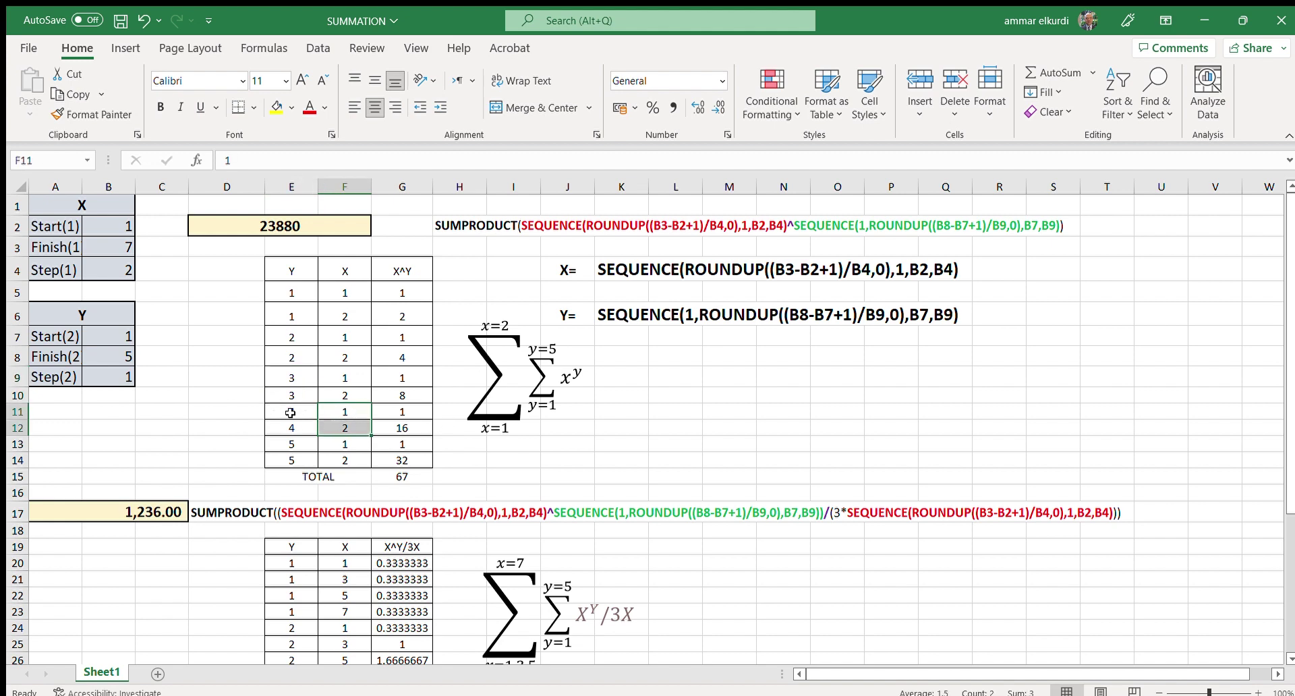
left_click_drag(290, 412, 289, 456)
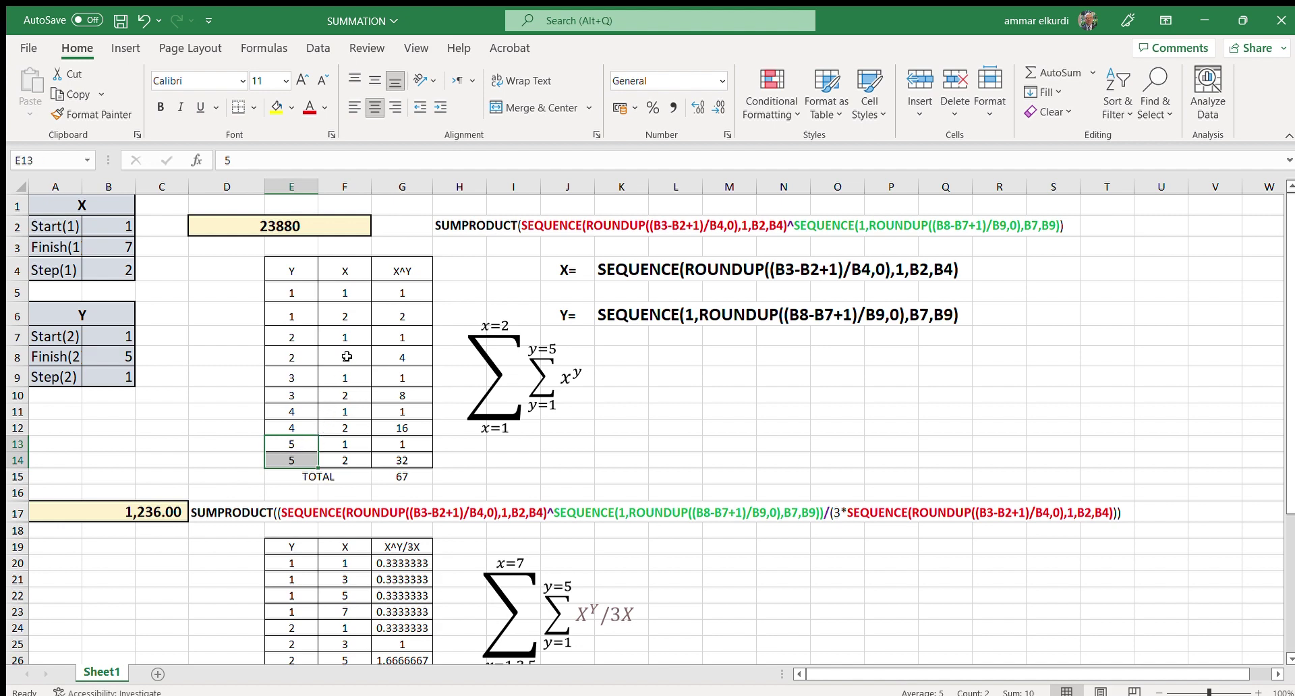
Check the X^Y formula in G5 and the SUM formula for the table's total in G15
left_click(339, 293)
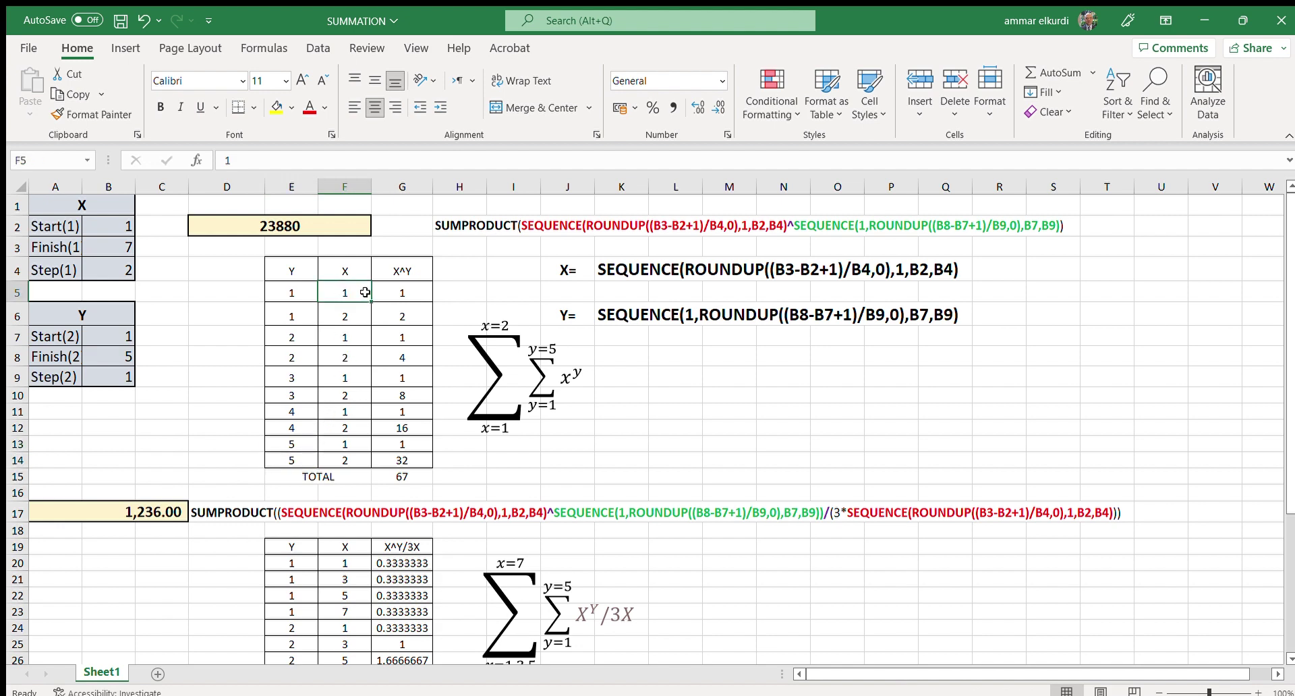
left_click(403, 291)
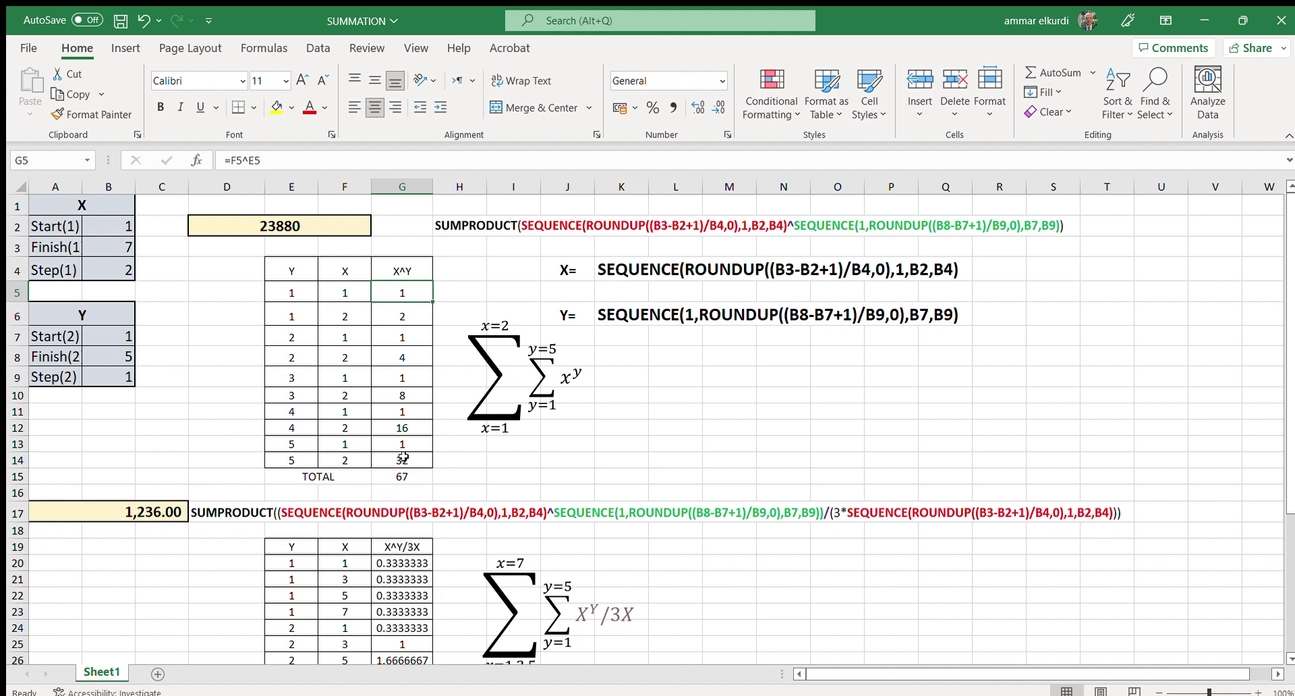
left_click(412, 476)
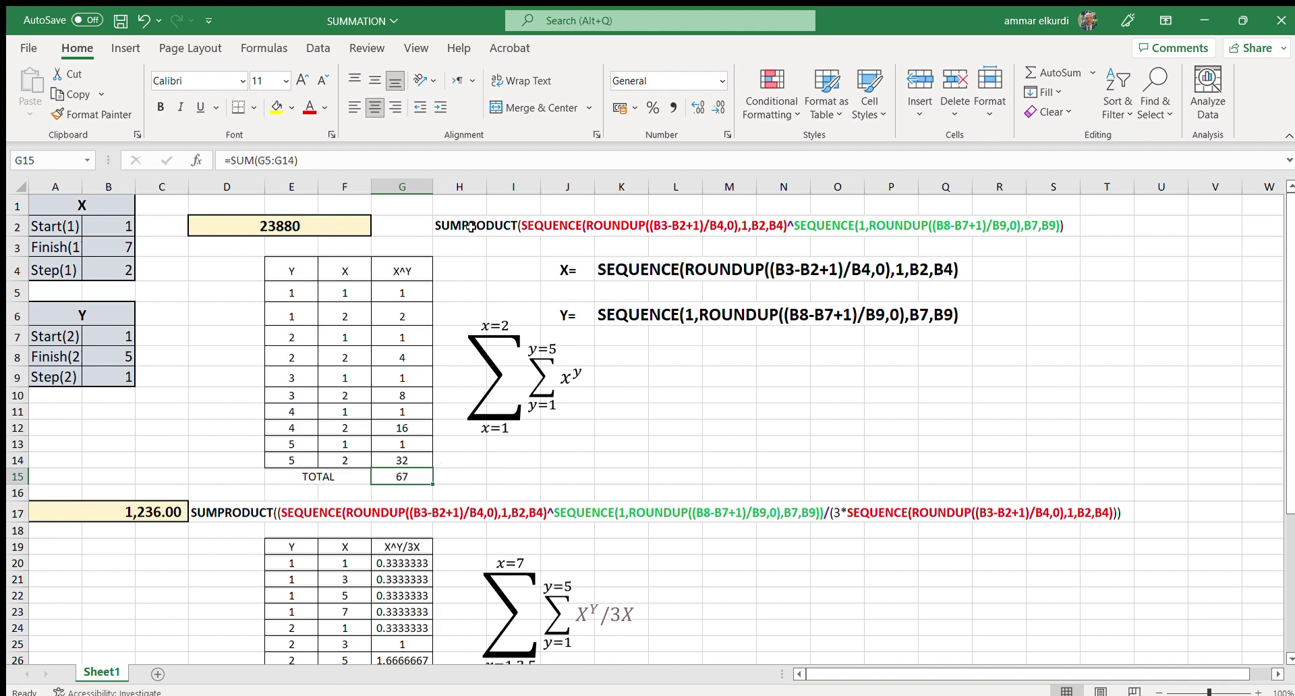
Enlarge the SUMPRODUCT formula text in H2 to font size 14
left_click(452, 226)
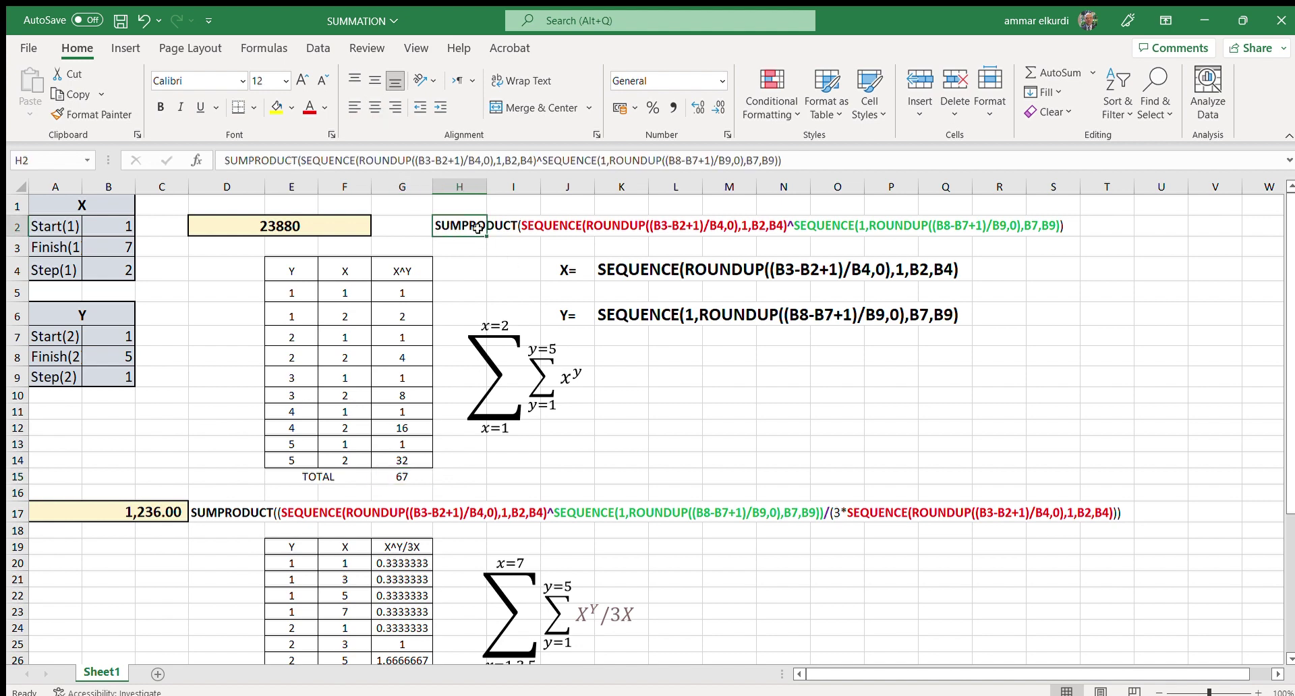
left_click(301, 81)
left_click(302, 81)
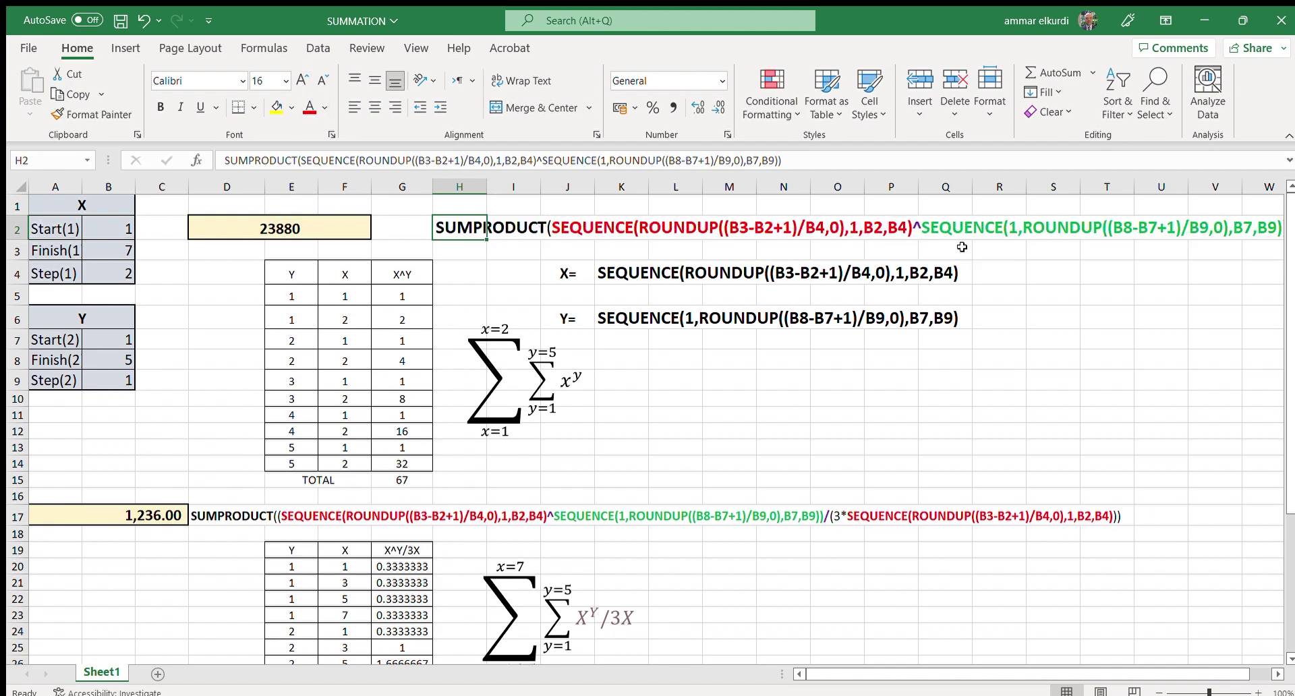
left_click(317, 80)
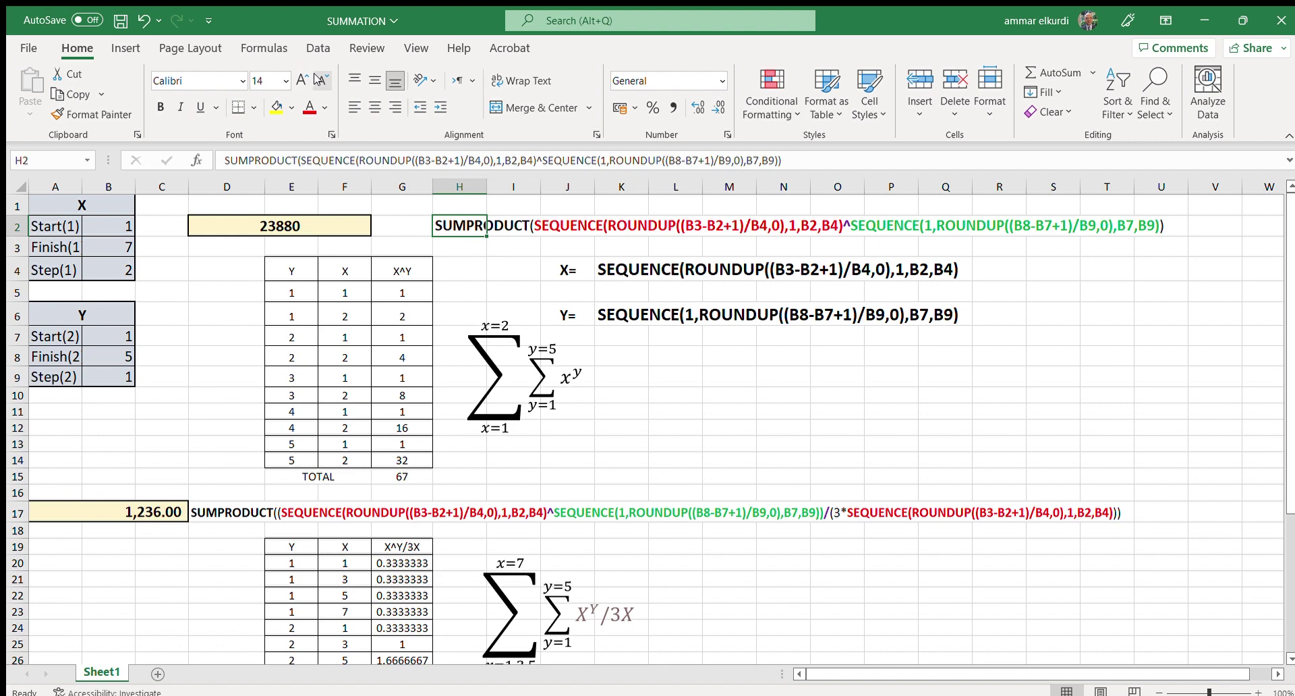
Review the X and Y SEQUENCE expressions in rows 4 and 6 and the SUMPRODUCT formula in D2
left_click(560, 266)
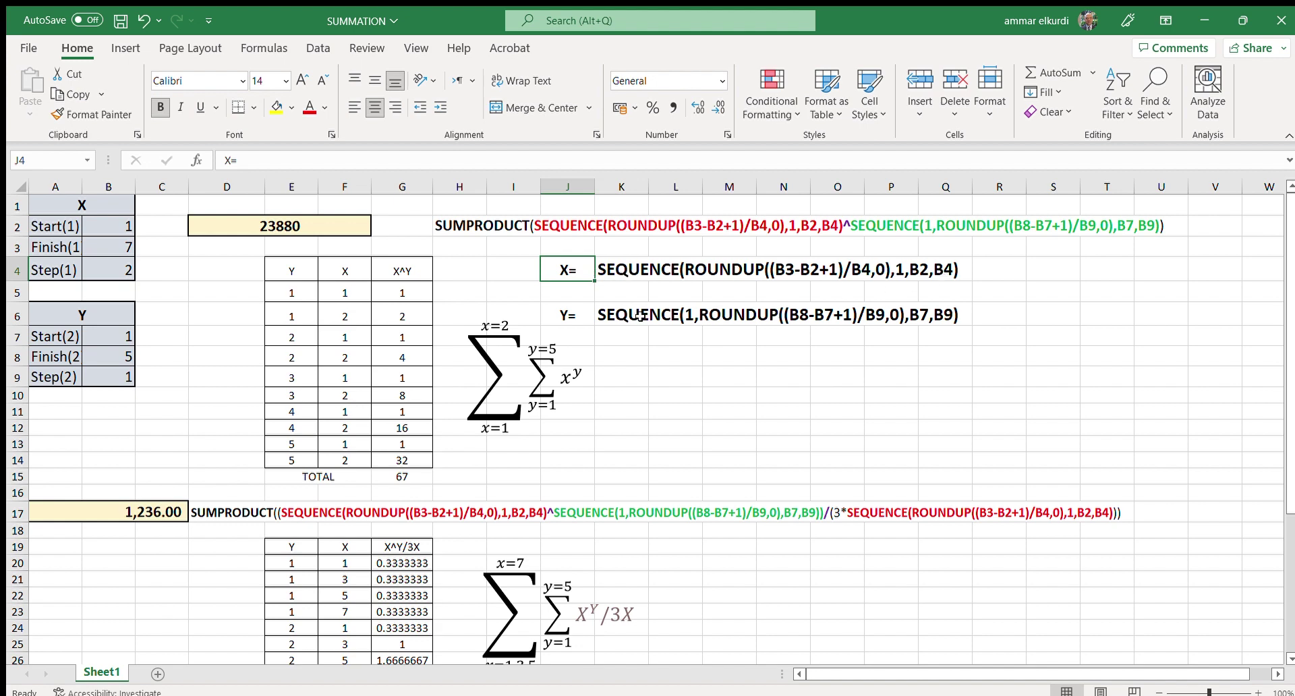
left_click(569, 317)
left_click(573, 315)
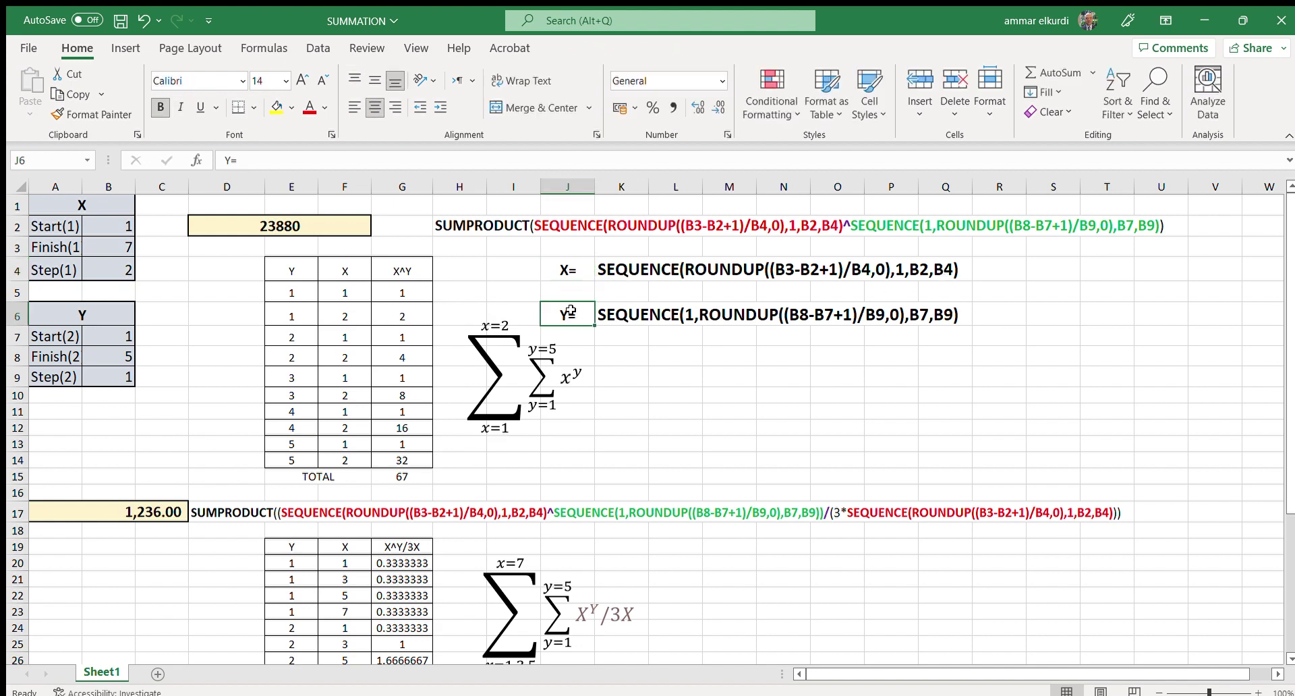
left_click(612, 314)
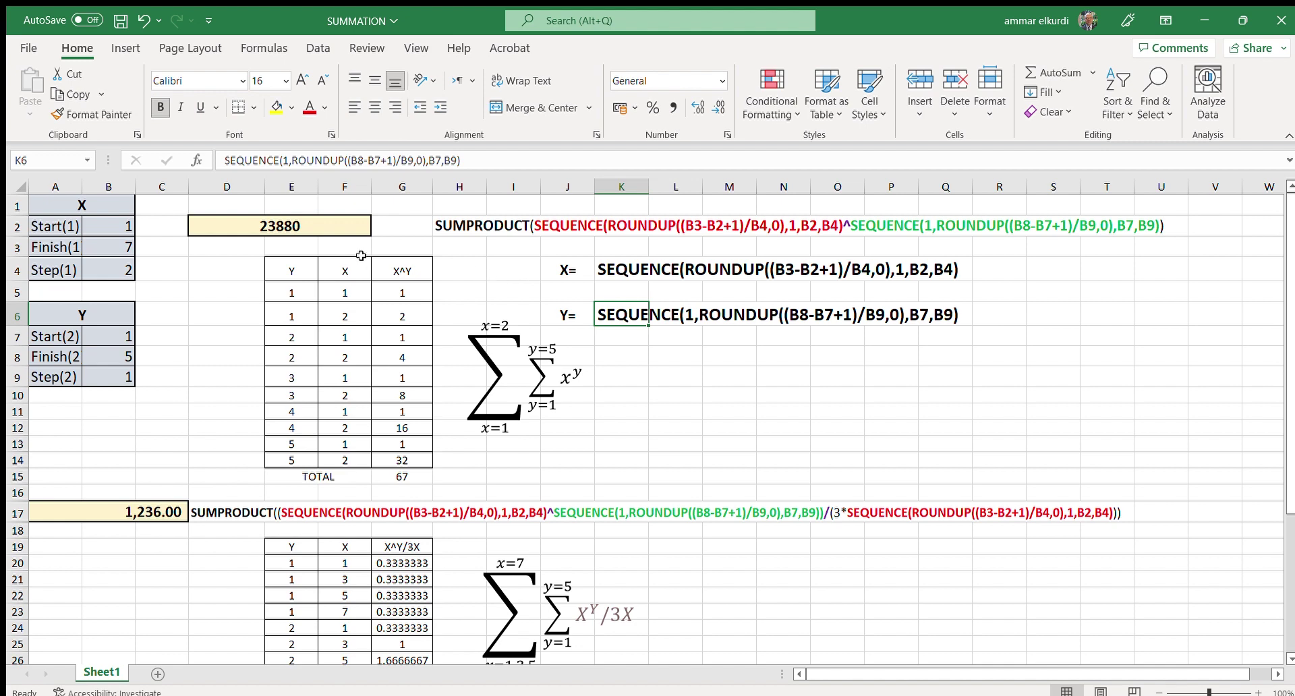
left_click(264, 225)
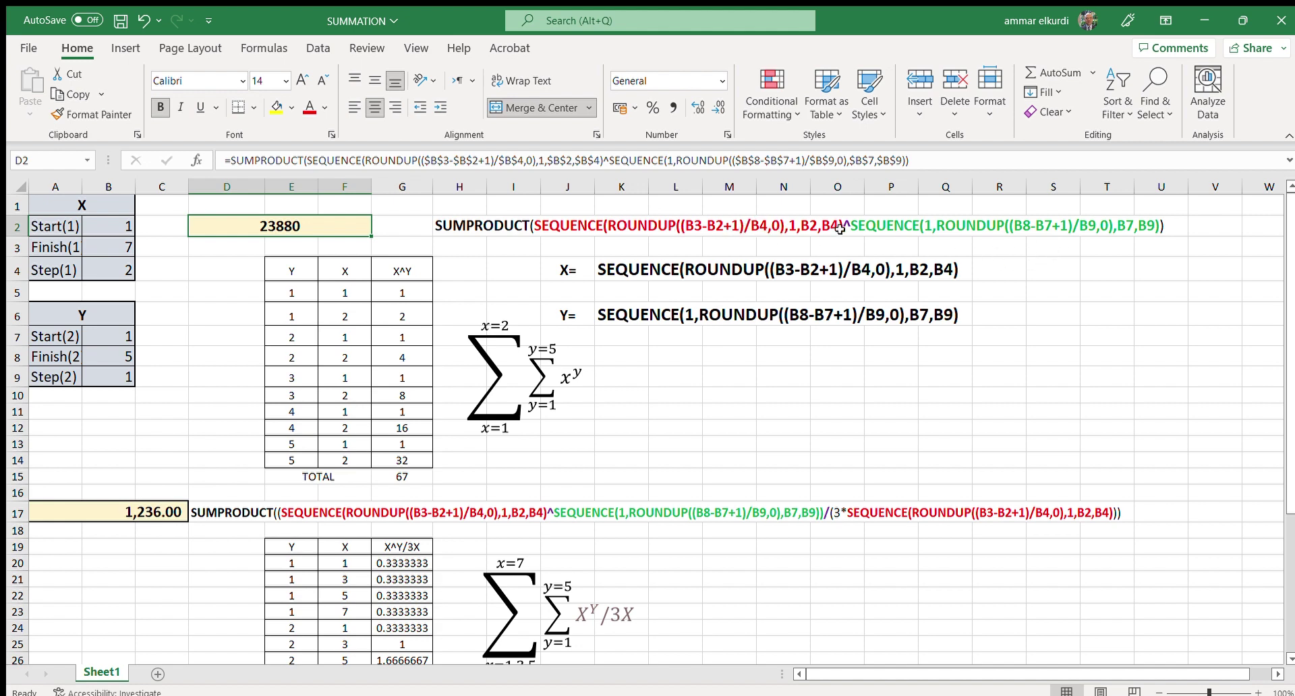
key("Return")
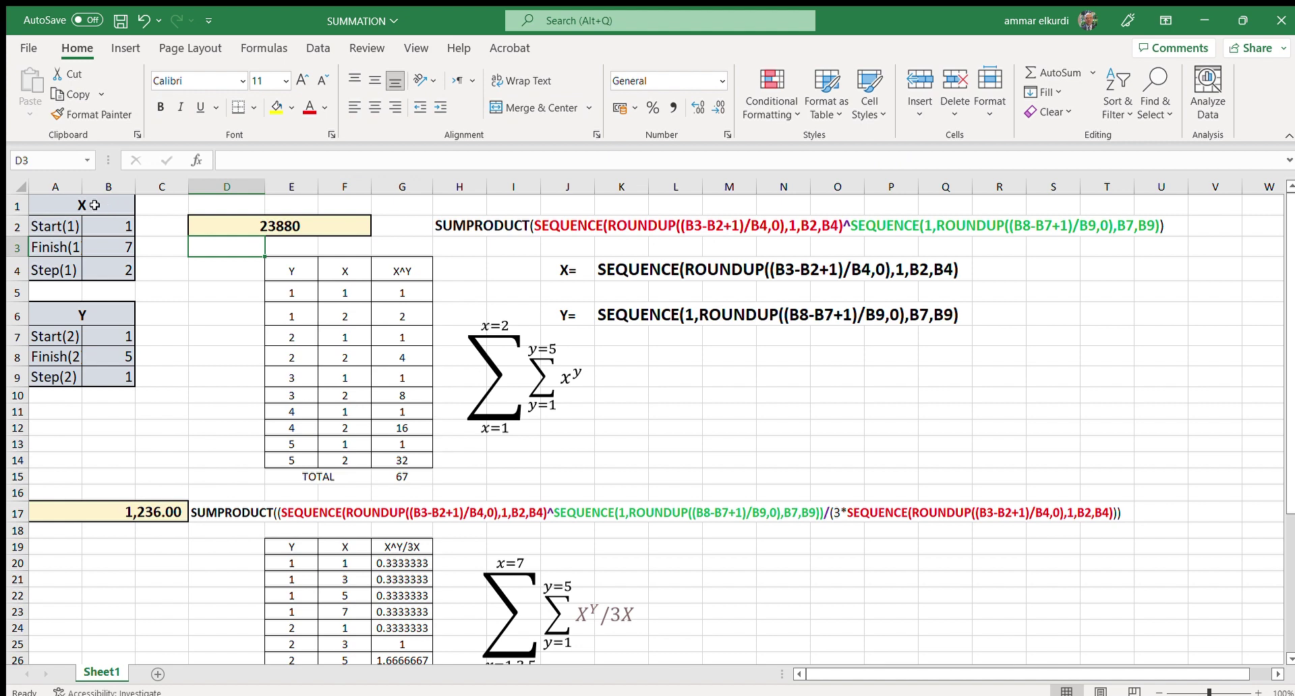
Widen column B slightly in the X and Y parameter tables
left_click_drag(95, 205, 84, 263)
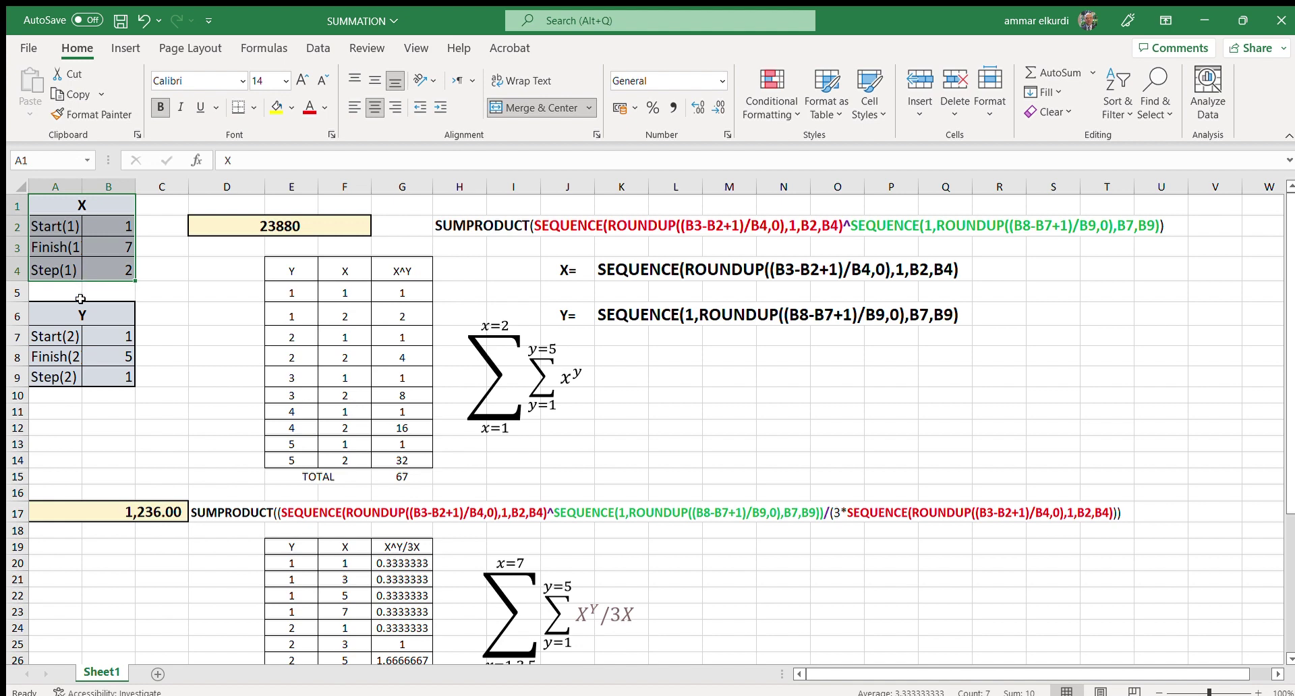
left_click(87, 218)
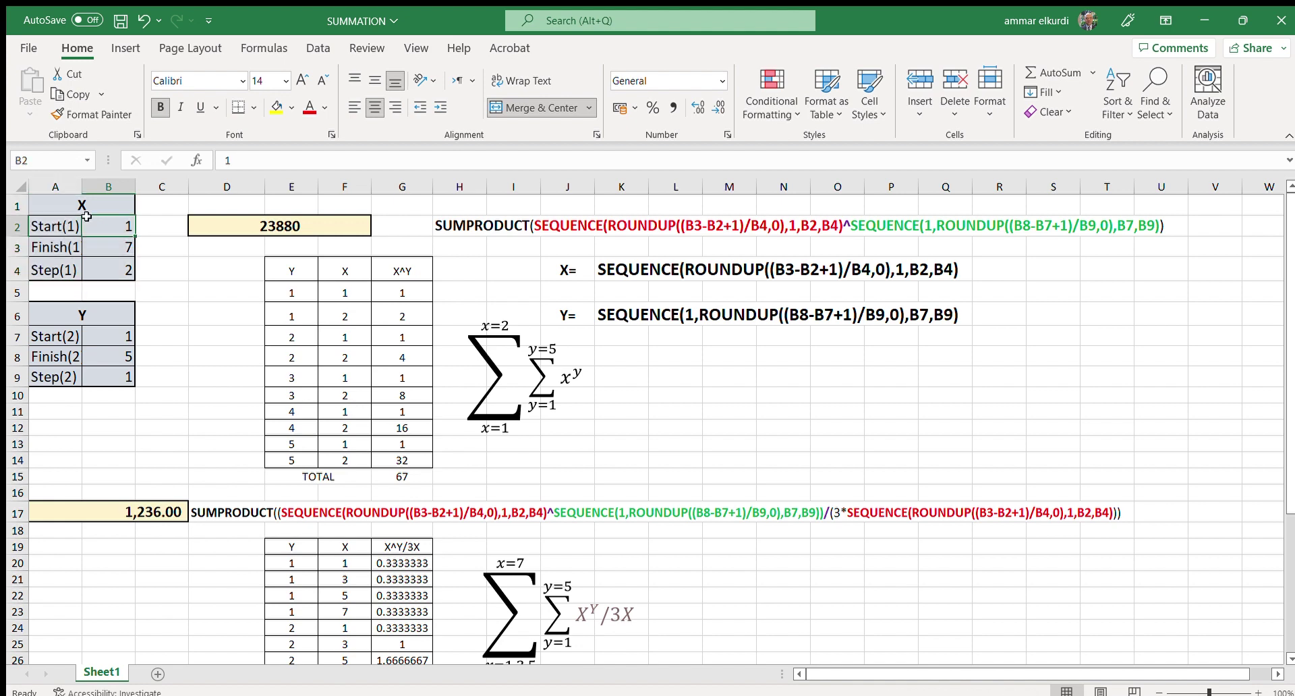
left_click(42, 223)
left_click(56, 205)
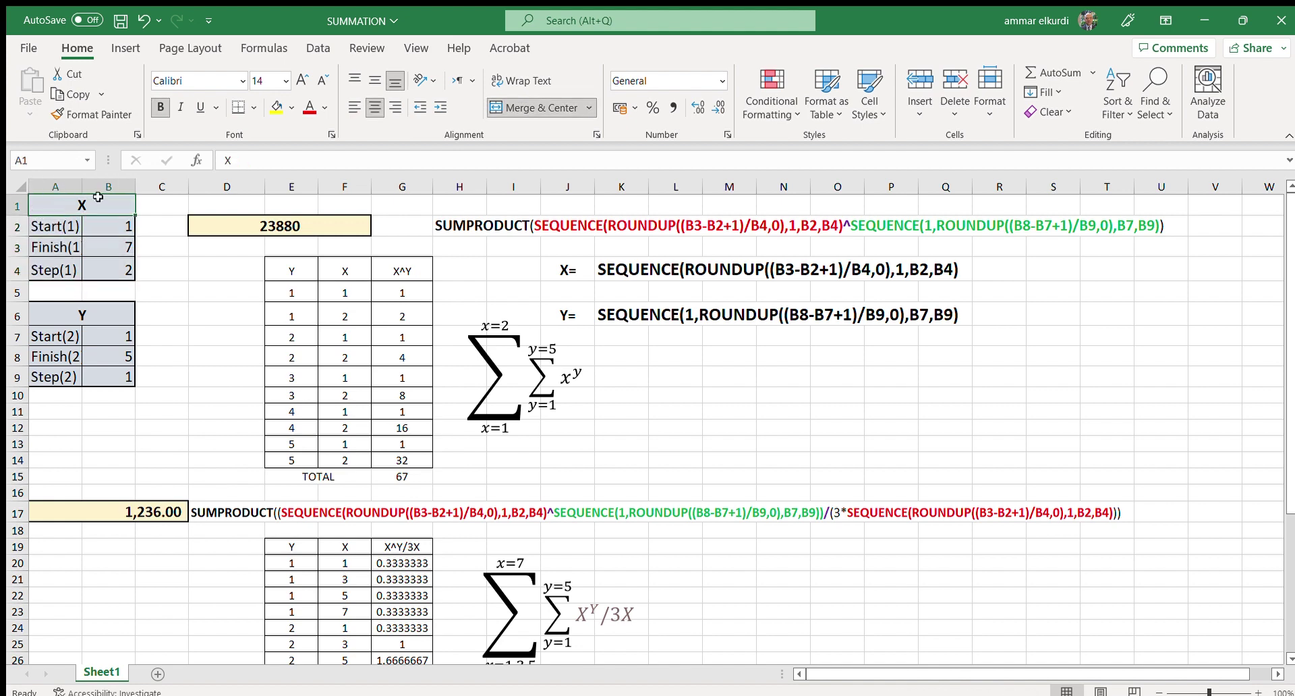
left_click_drag(136, 187, 144, 187)
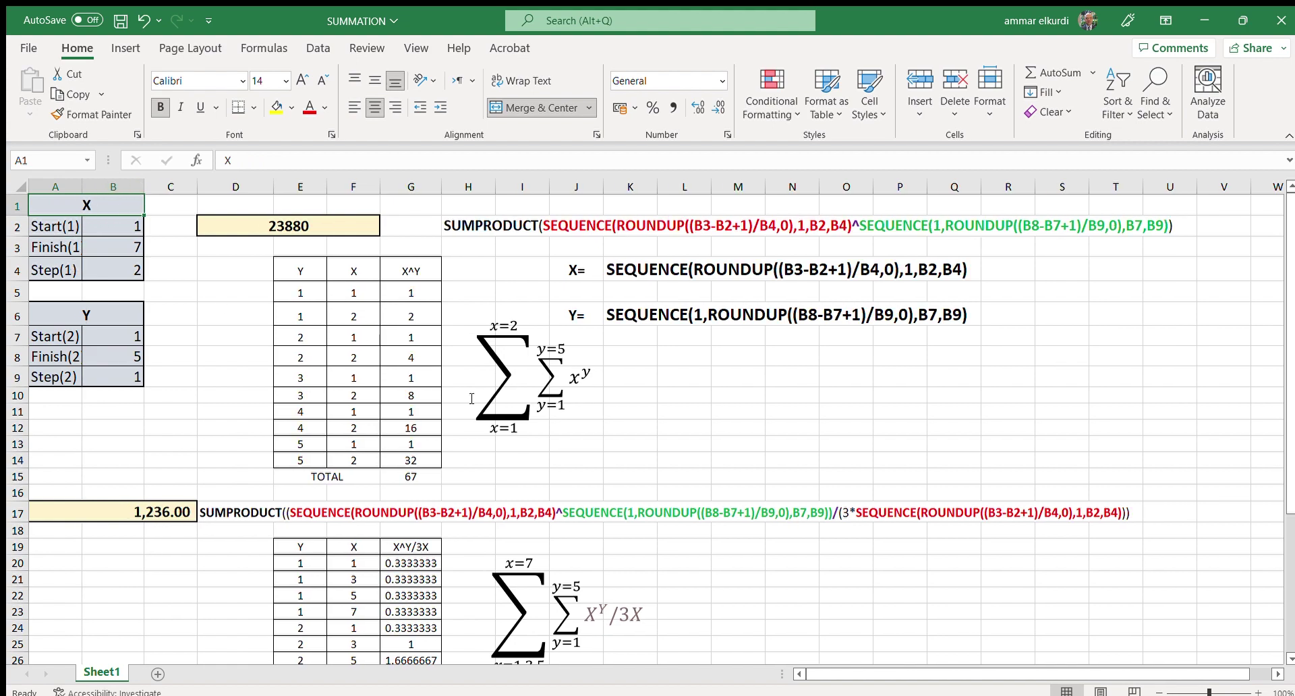
Set the X parameters in B3 and B4 to a finish value of 2 and a step of 1
scroll(425, 415, "down", 4)
scroll(418, 364, "up", 4)
left_click(119, 247)
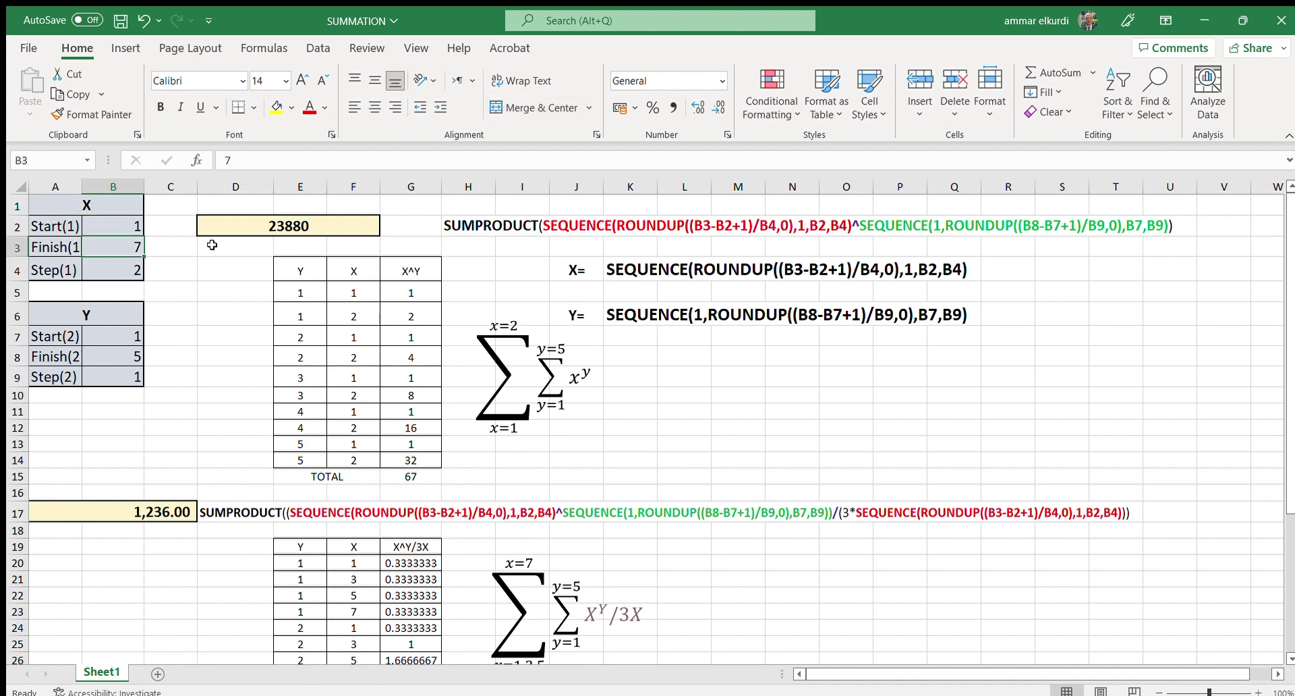
type("2")
key("Return")
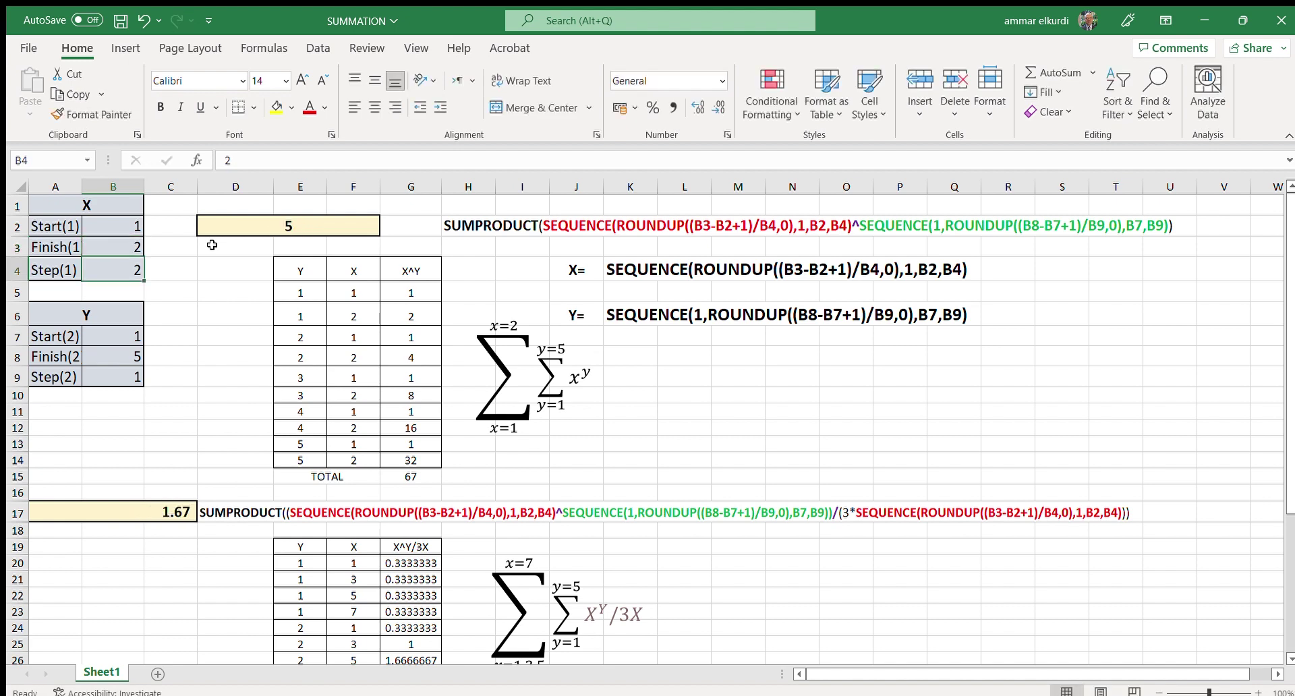
type("1")
key("Return")
Check the Y start and finish values, and enter 1 as the Y step in B9
key("Down")
key("Down")
key("Down")
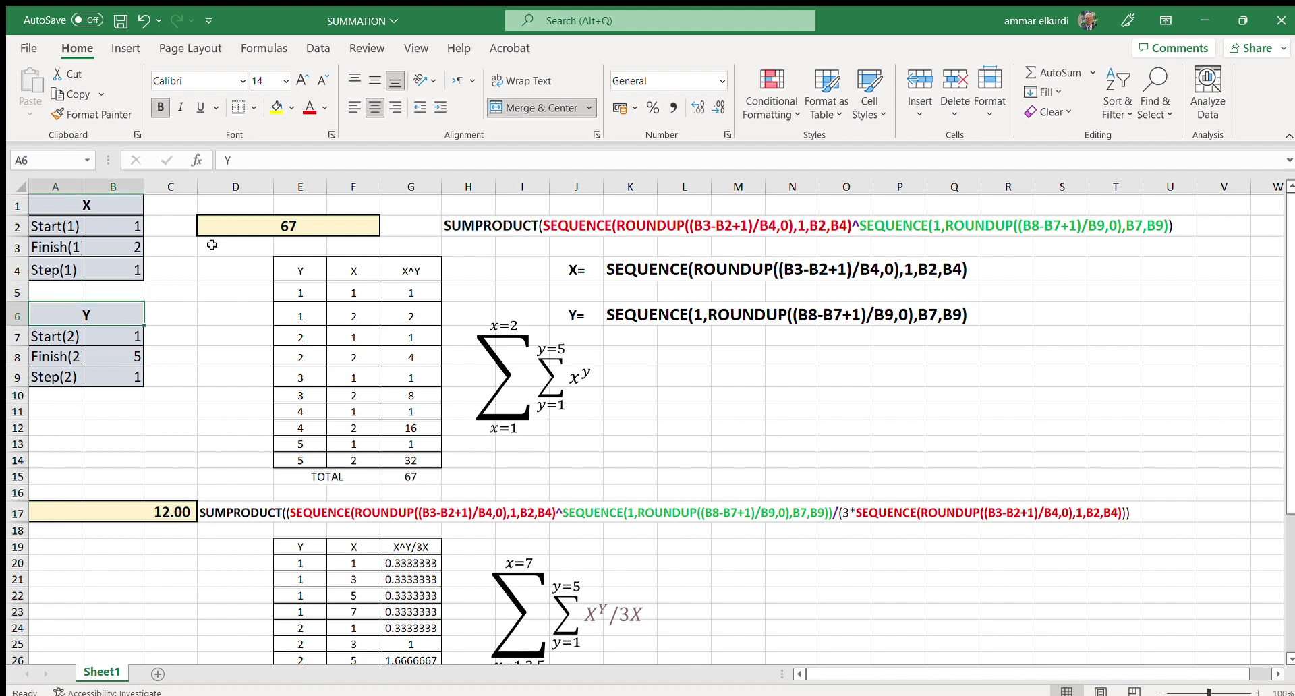
key("Down")
key("Down")
key("Down")
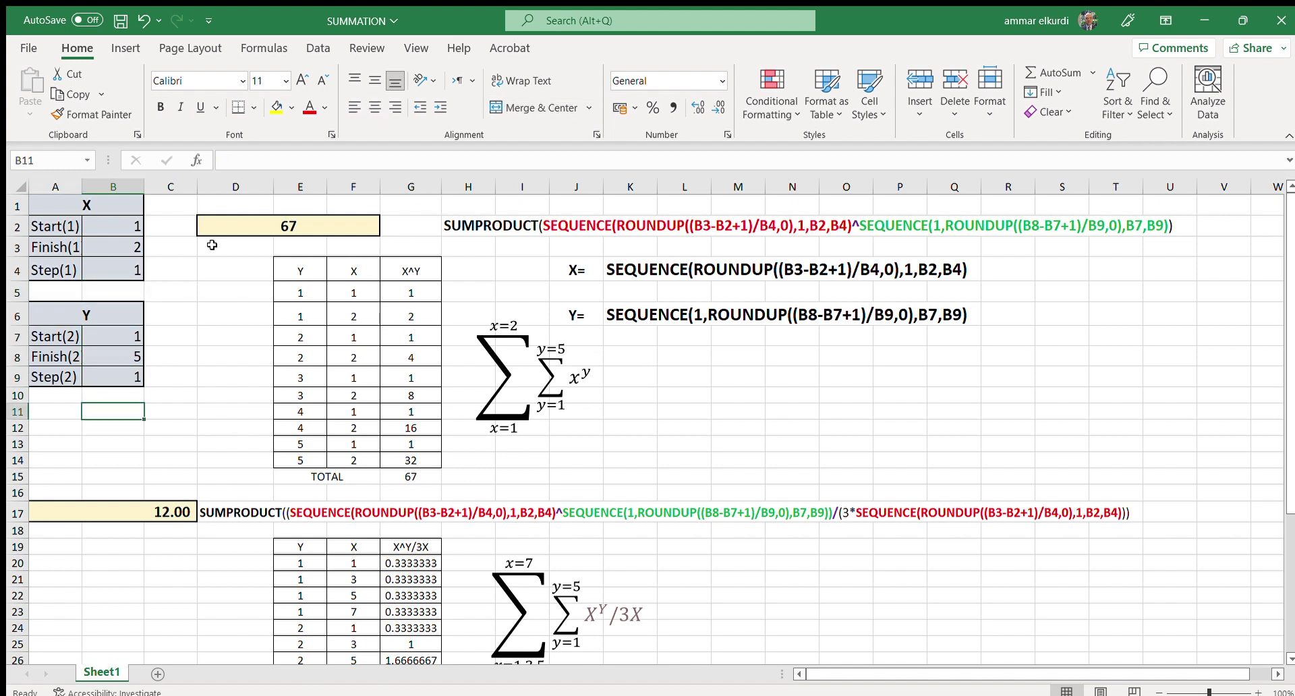
key("Up")
key("Up")
key("Up")
key("Up")
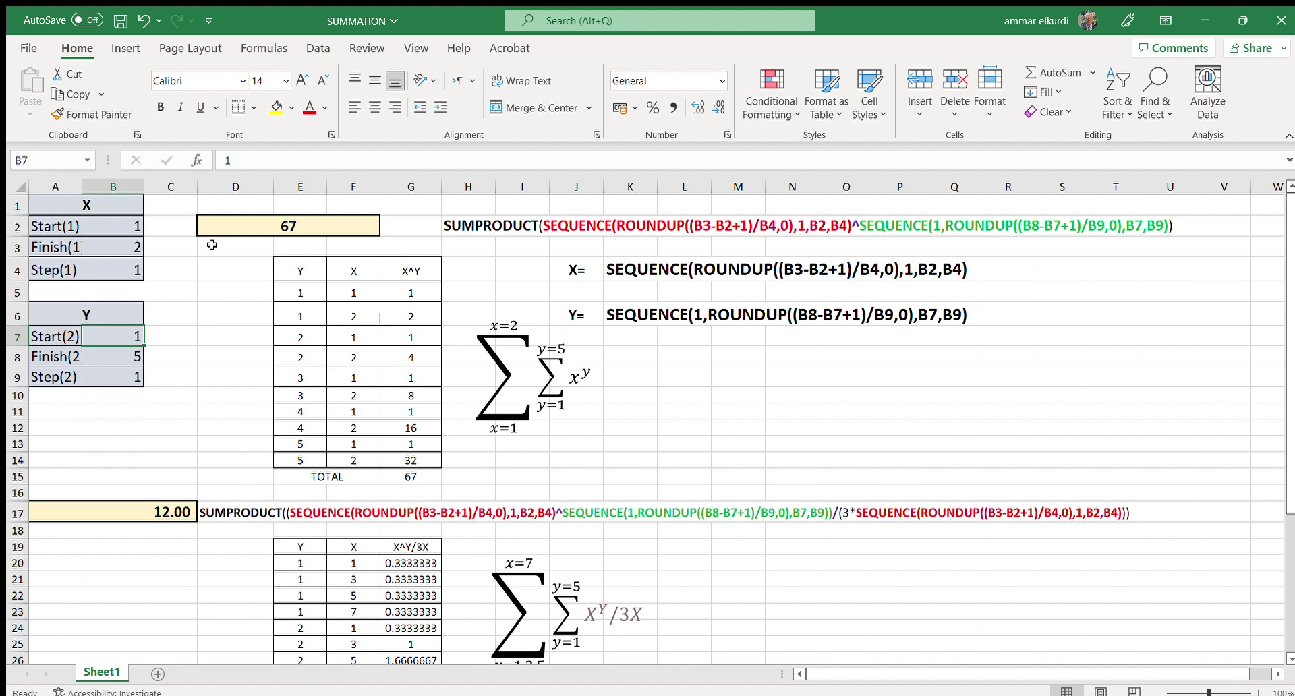
key("Down")
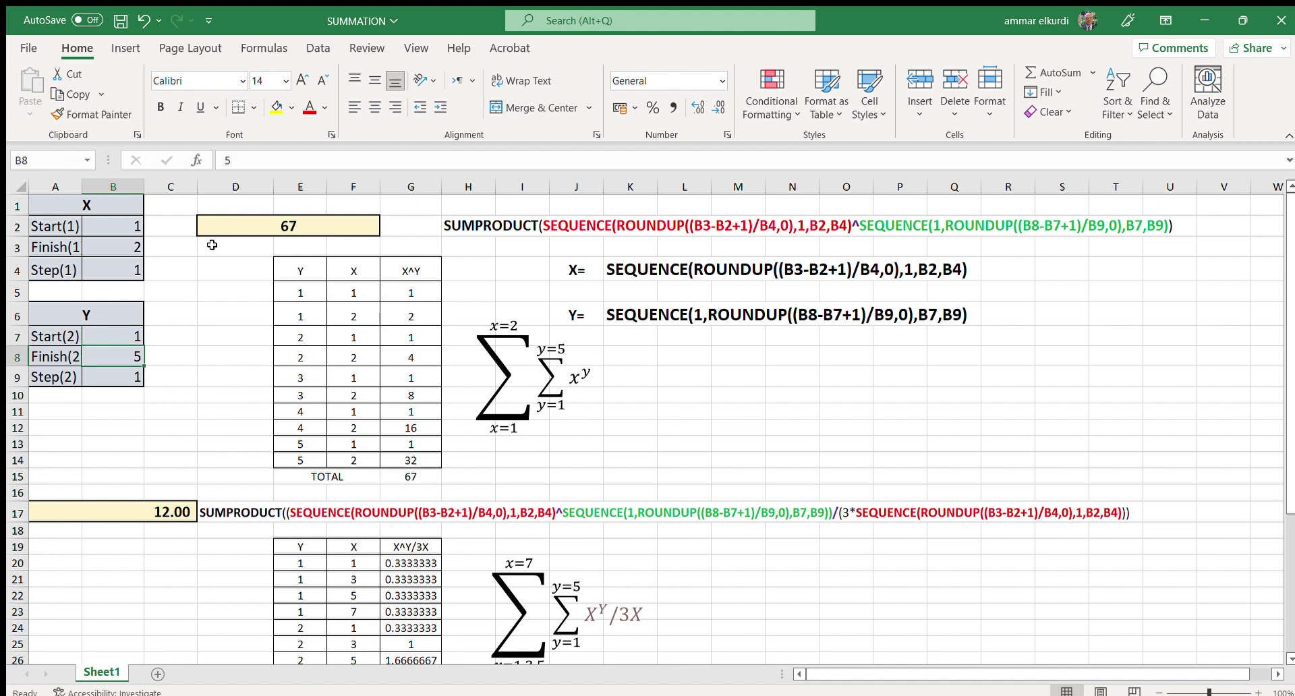
key("Down")
type("1")
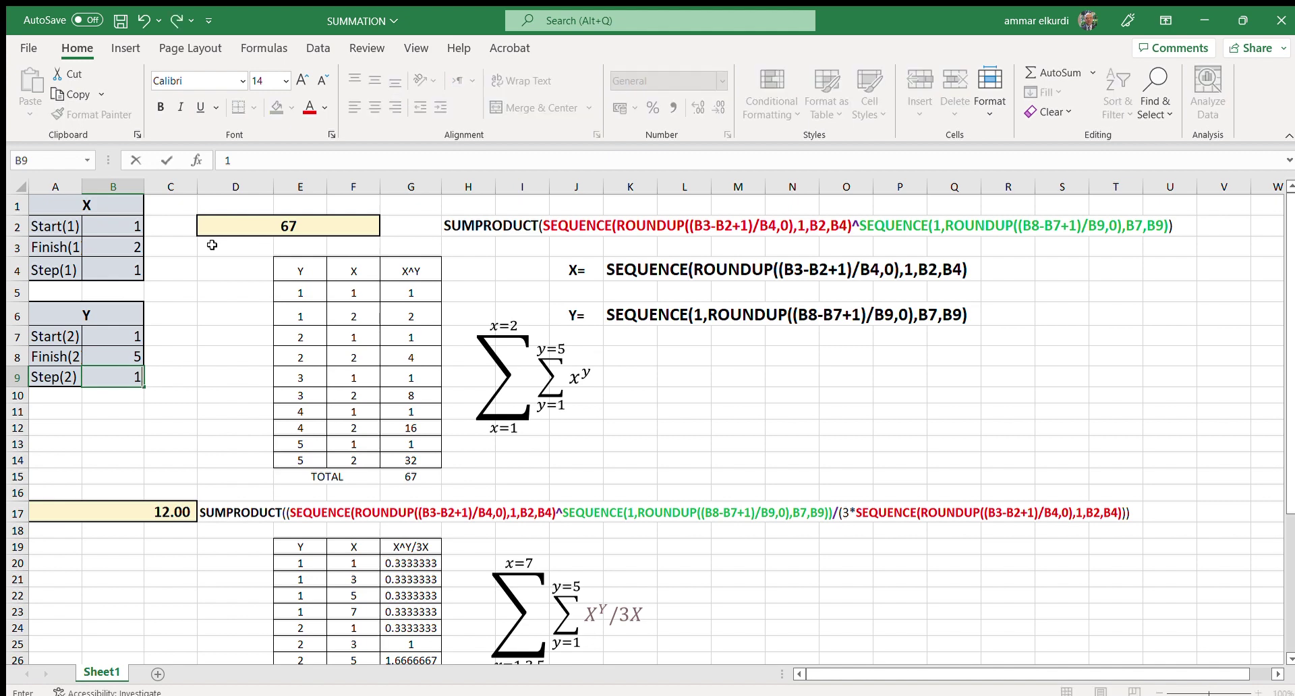
key("Return")
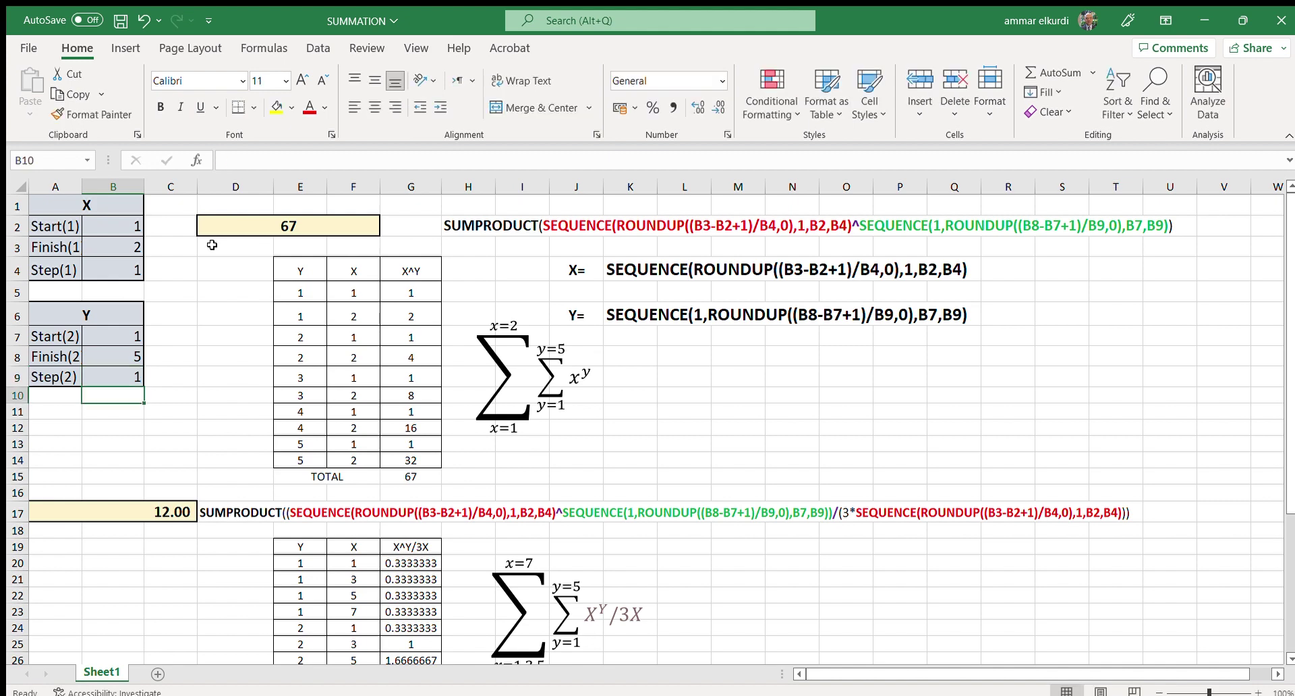
Compare the SUMPRODUCT result in D2 with the X^Y table's total in G15, and look over the X^Y/3X example
left_click(243, 226)
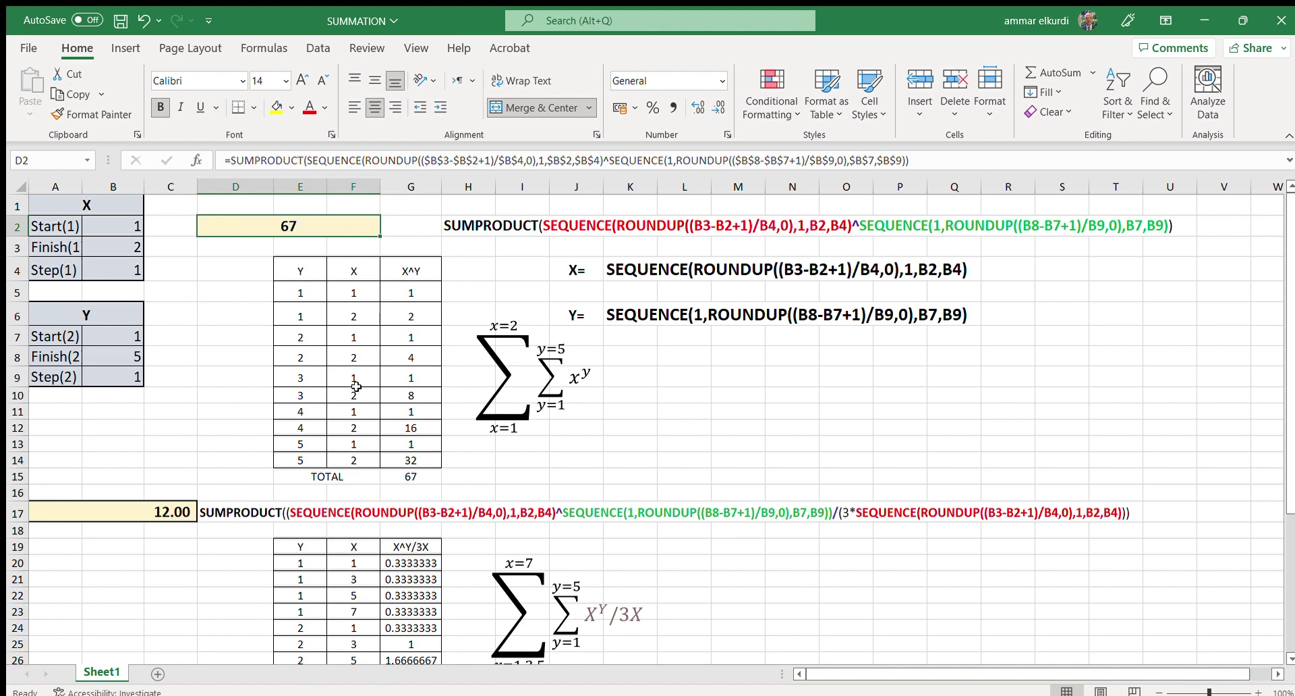
left_click(417, 480)
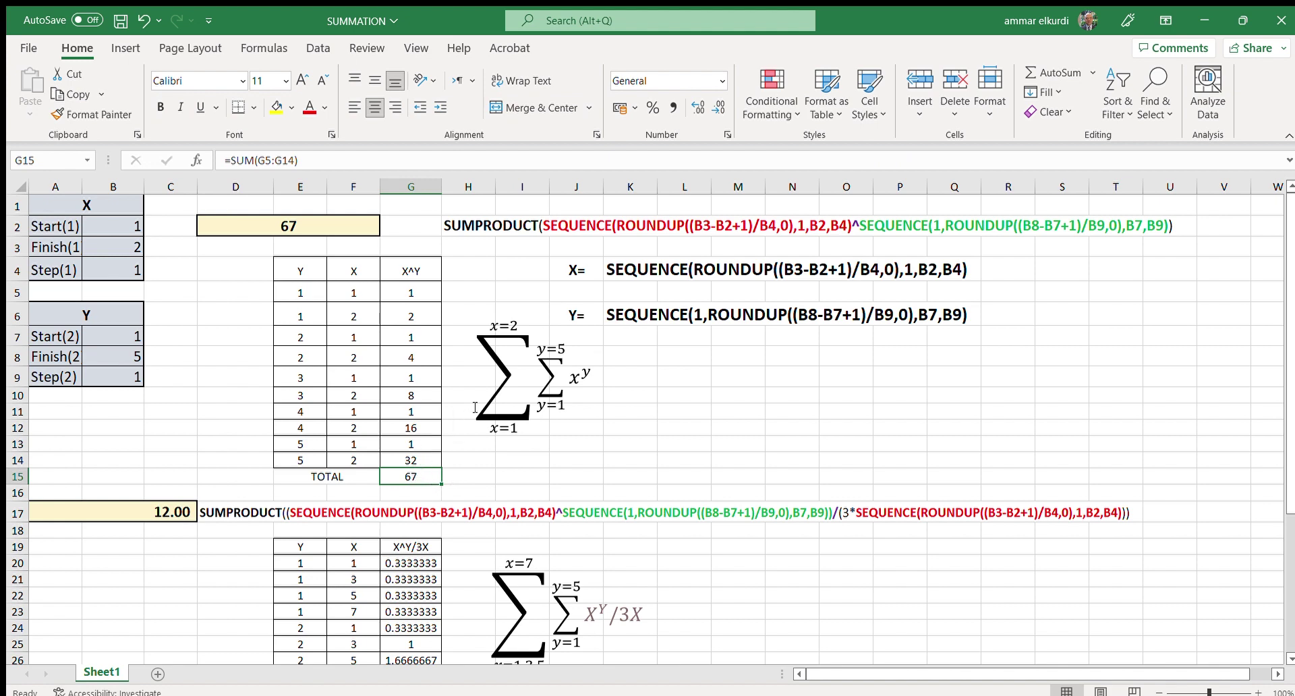
scroll(457, 378, "down", 3)
scroll(442, 378, "up", 3)
scroll(368, 379, "down", 5)
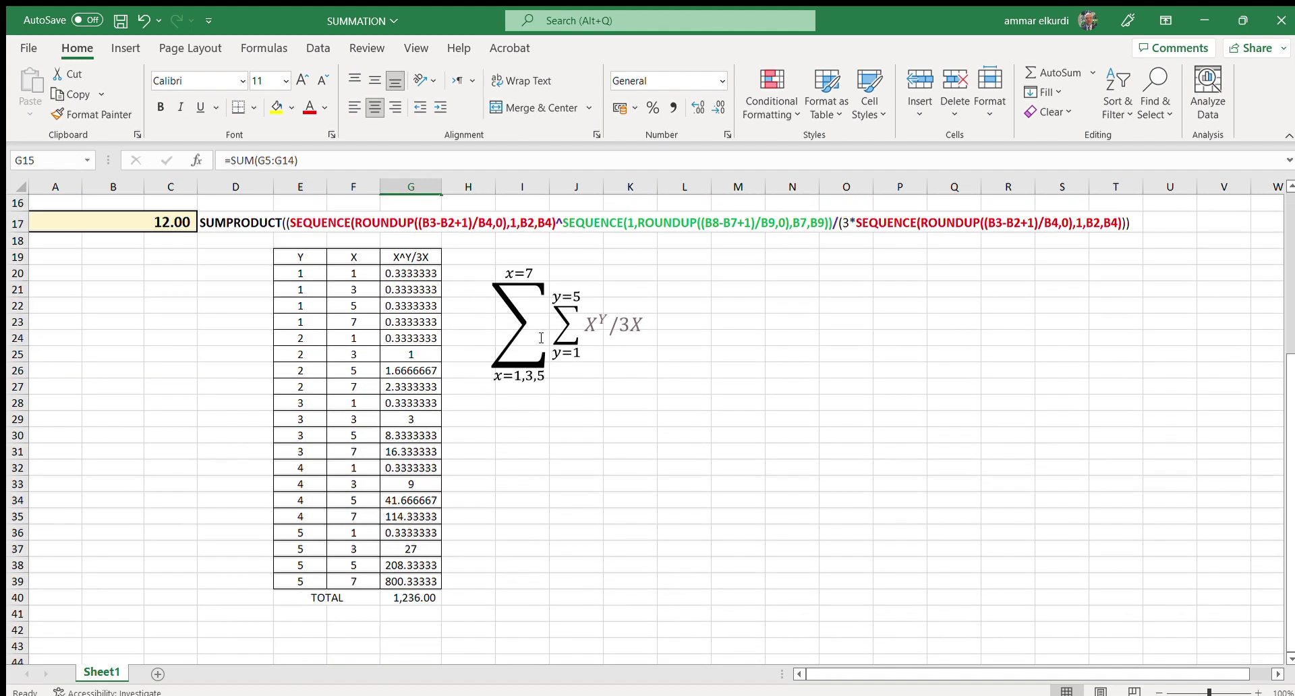
Examine the X^Y/3X summation and the X values paired with Y = 1 in rows 20 to 23
scroll(519, 336, "up", 4)
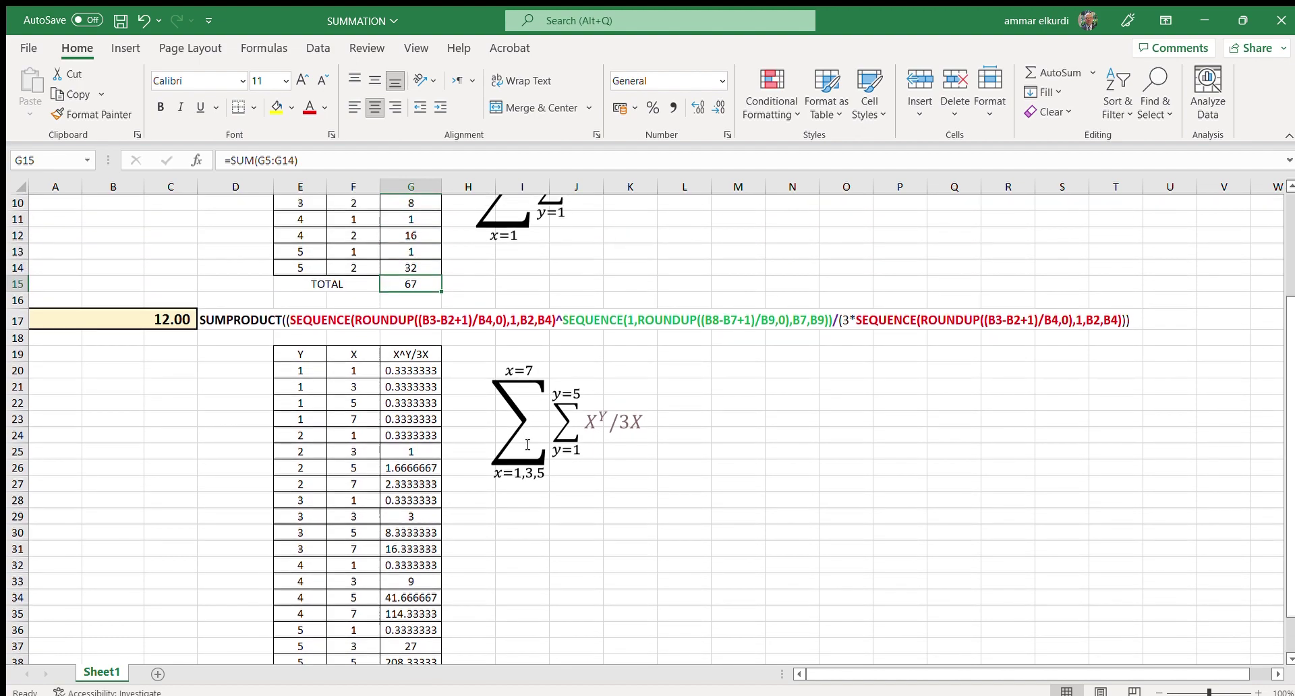
scroll(334, 476, "down", 3)
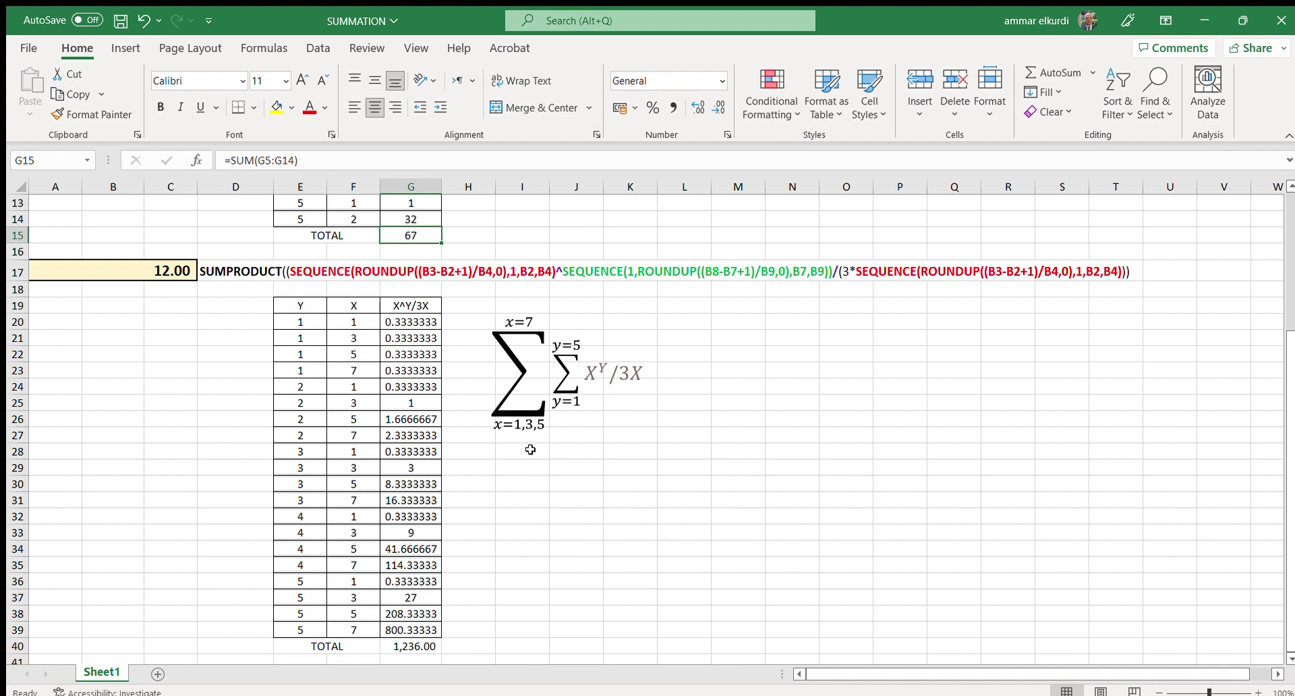
scroll(435, 422, "down", 1)
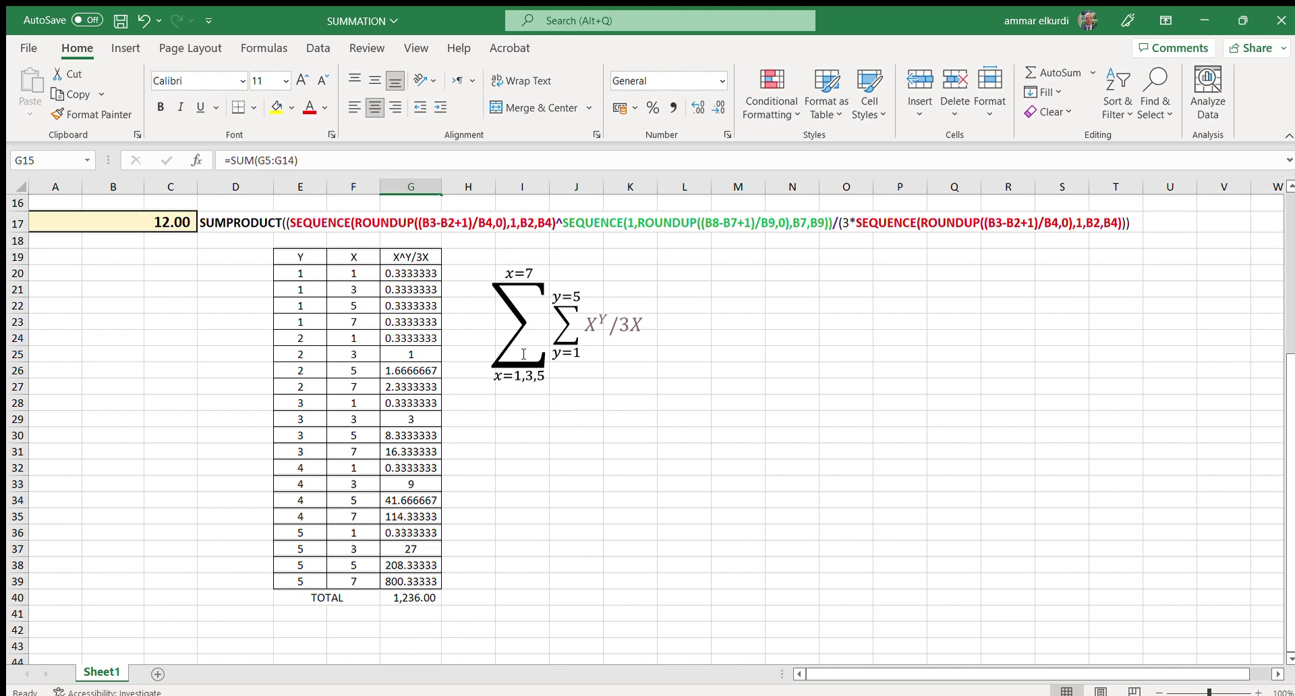
left_click(361, 287)
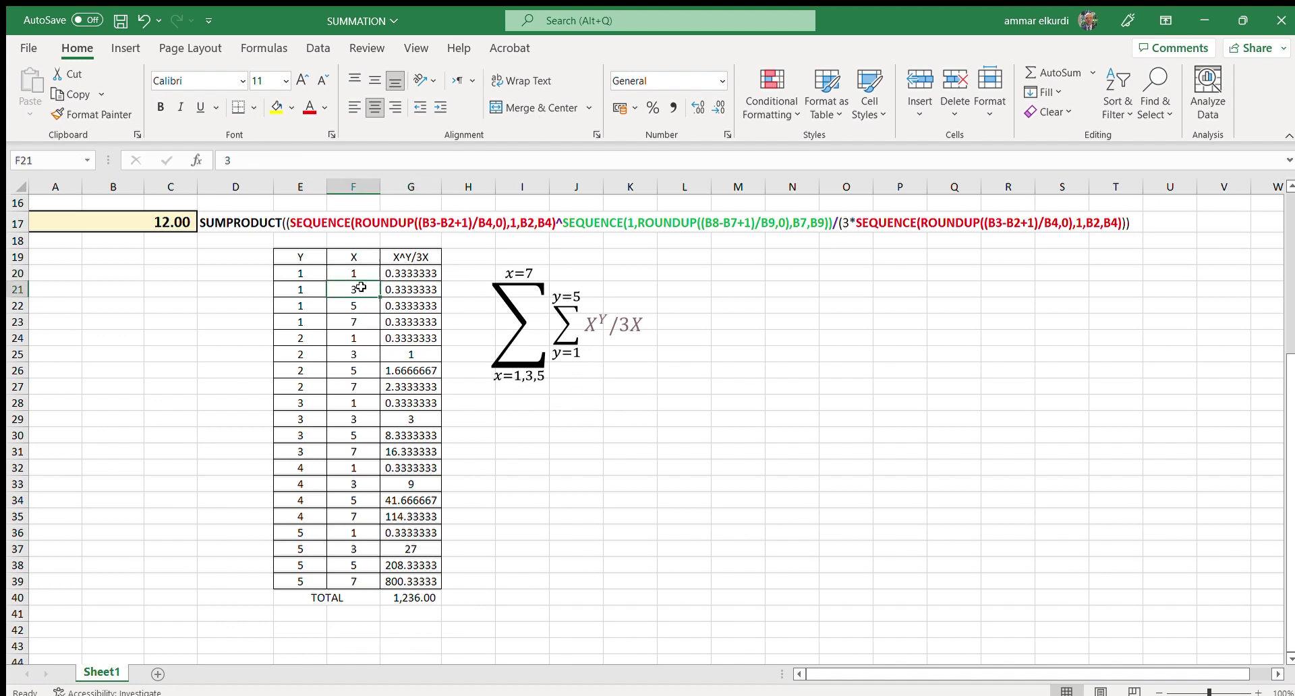
left_click(359, 305)
left_click(355, 322)
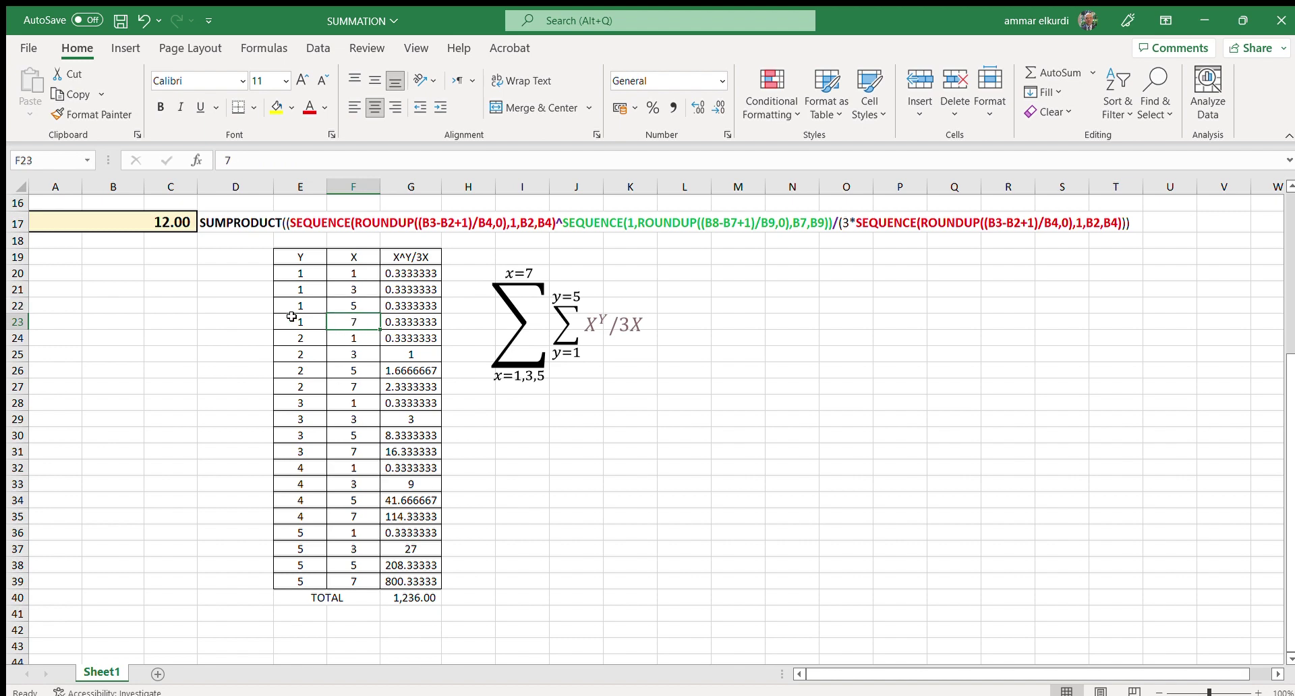
left_click_drag(292, 316, 295, 274)
Check the X values paired with each Y from 2 to 5 in rows 24 to 39
left_click(366, 335)
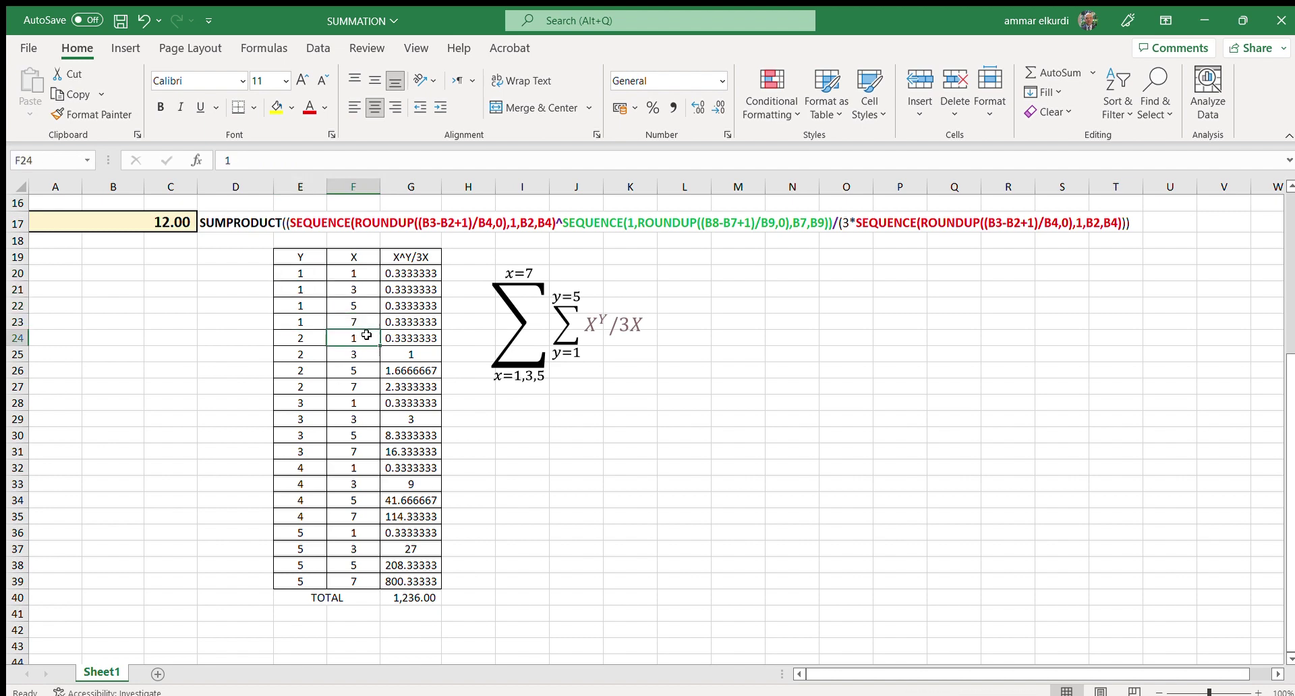
left_click_drag(366, 335, 365, 380)
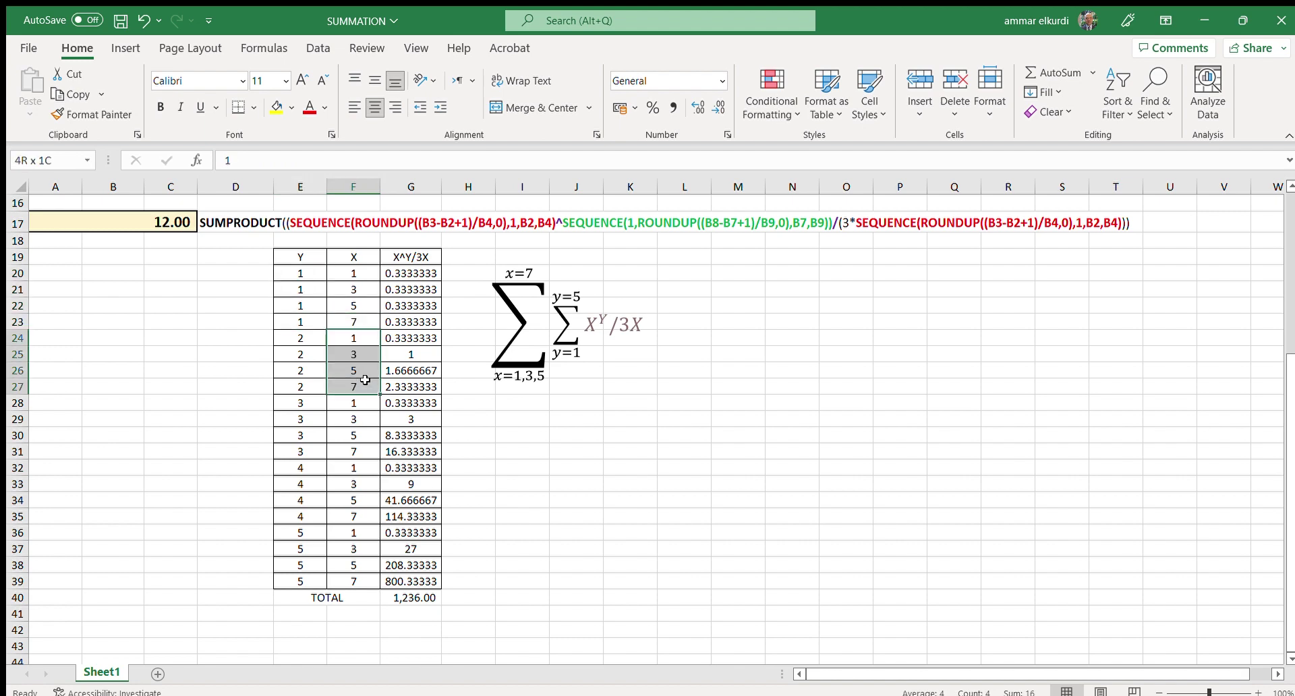
left_click_drag(300, 337, 361, 442)
left_click_drag(301, 405, 369, 517)
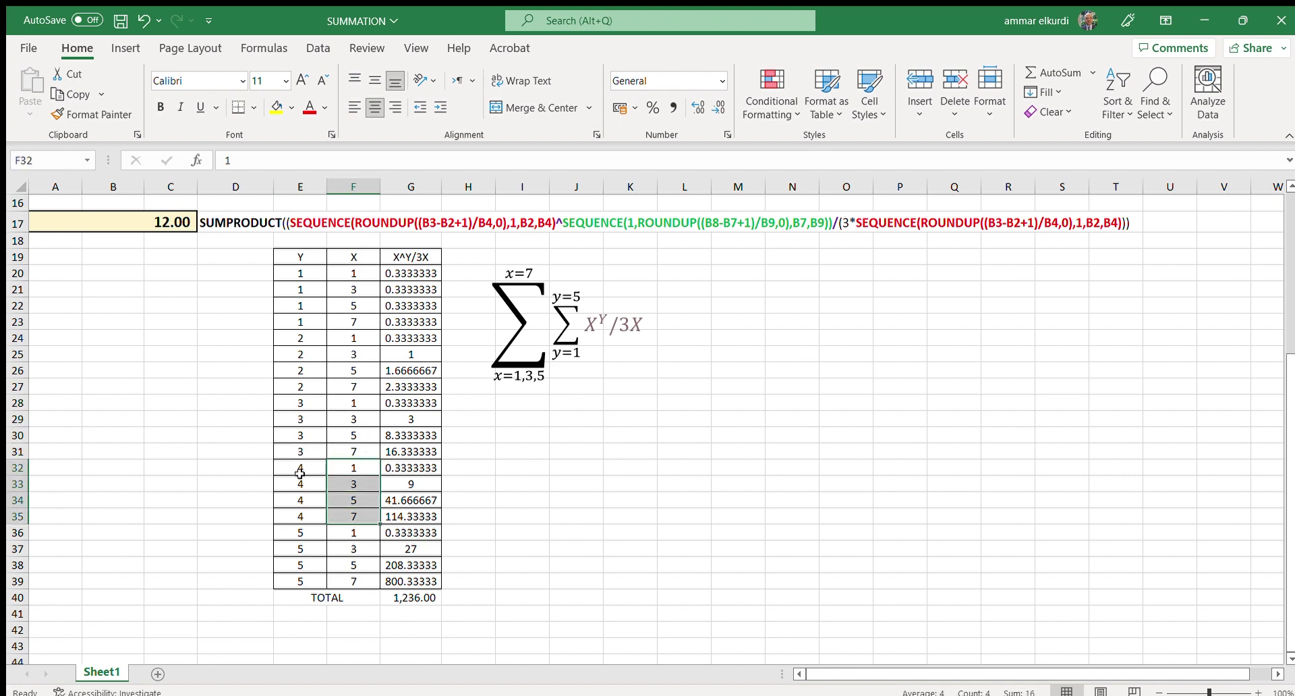
left_click_drag(295, 469, 295, 513)
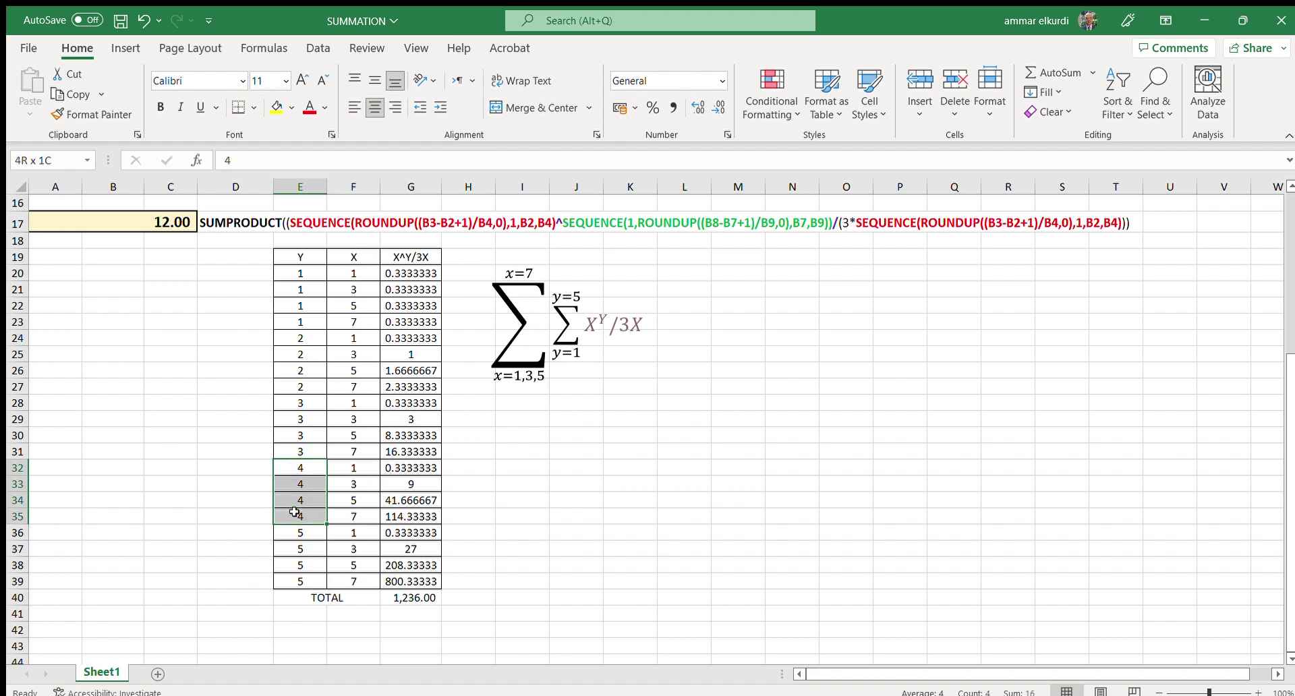
left_click_drag(364, 537, 366, 582)
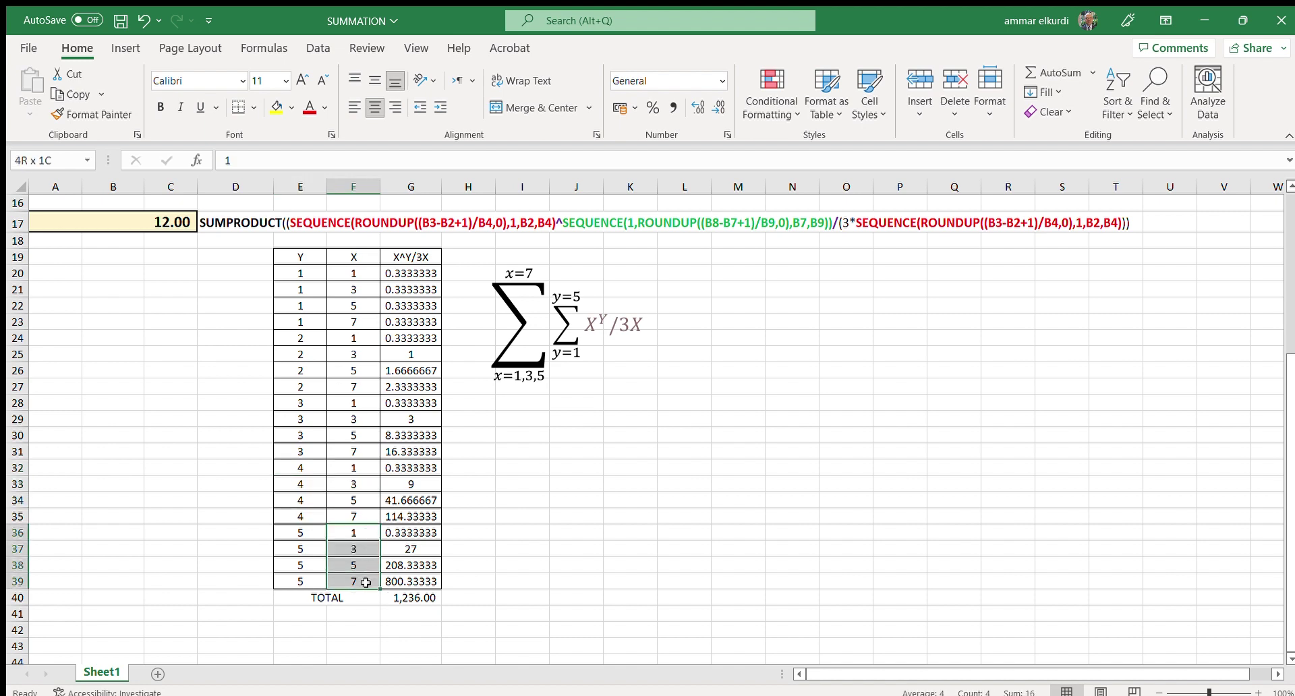
left_click_drag(280, 531, 290, 581)
Inspect the X^Y/3X term formula in G20 and the table's total formula in G40
scroll(402, 308, "up", 1)
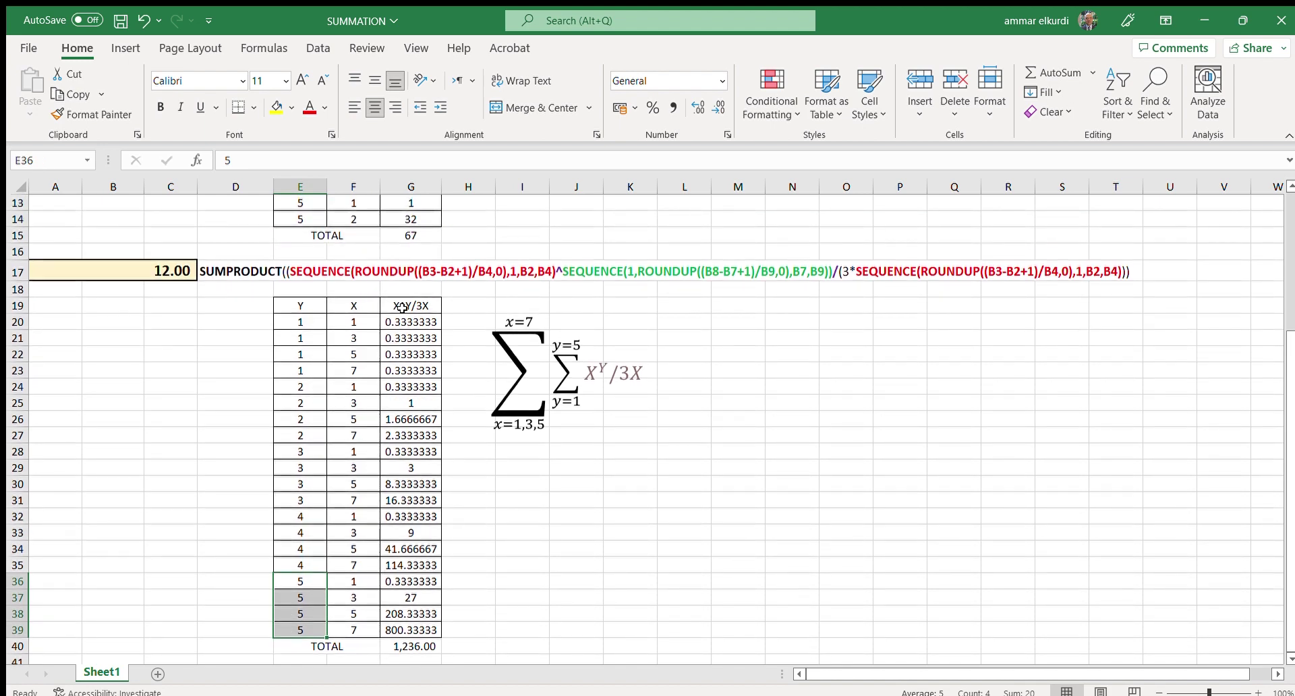
left_click(414, 324)
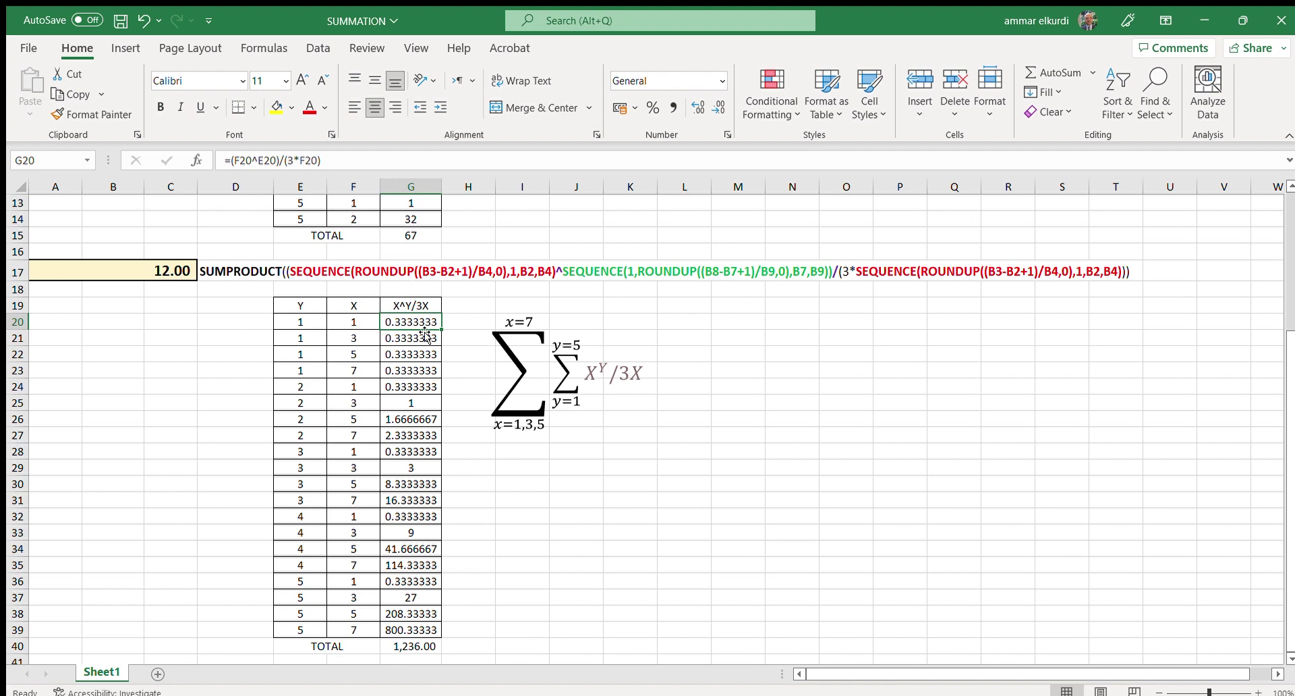
scroll(423, 336, "down", 2)
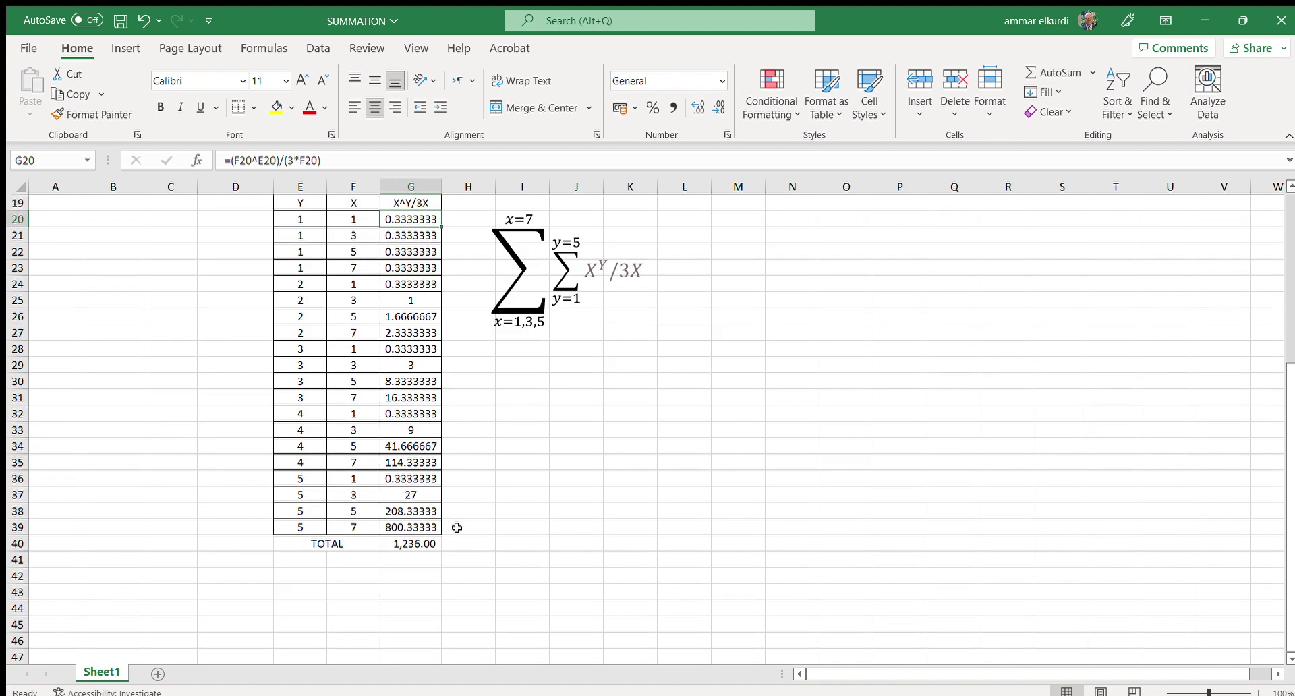
left_click(413, 540)
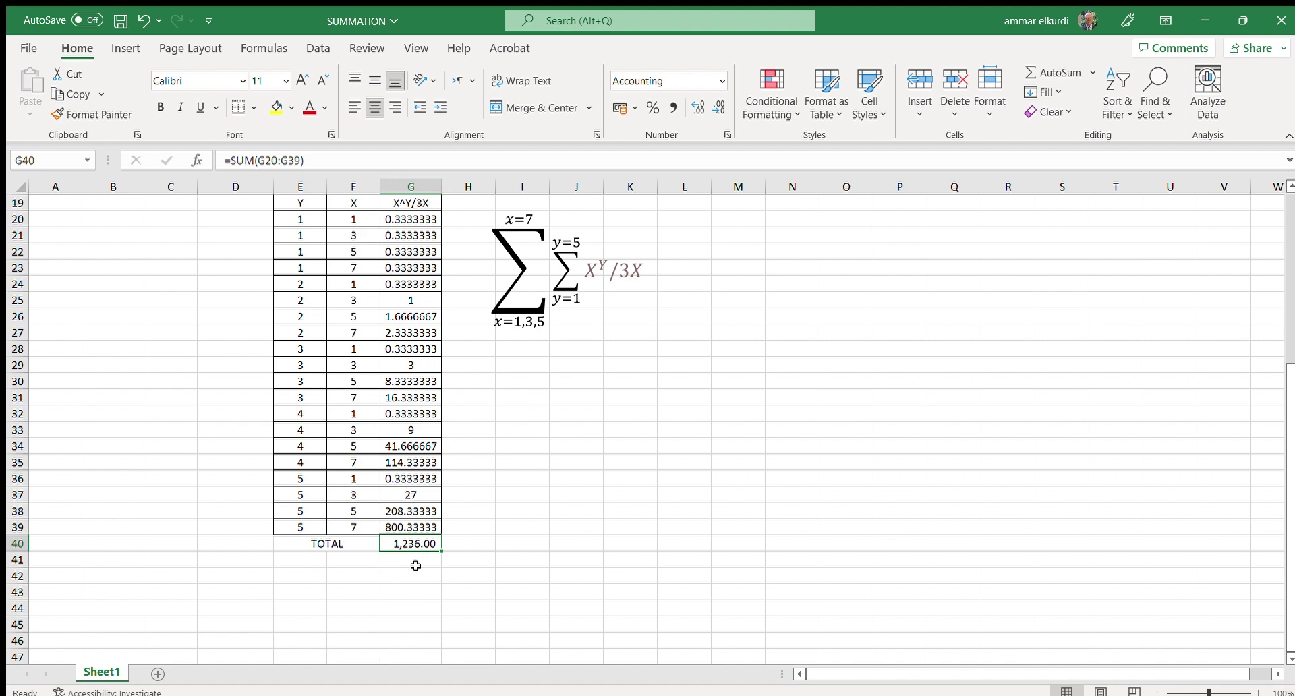
scroll(416, 566, "up", 6)
scroll(398, 561, "down", 8)
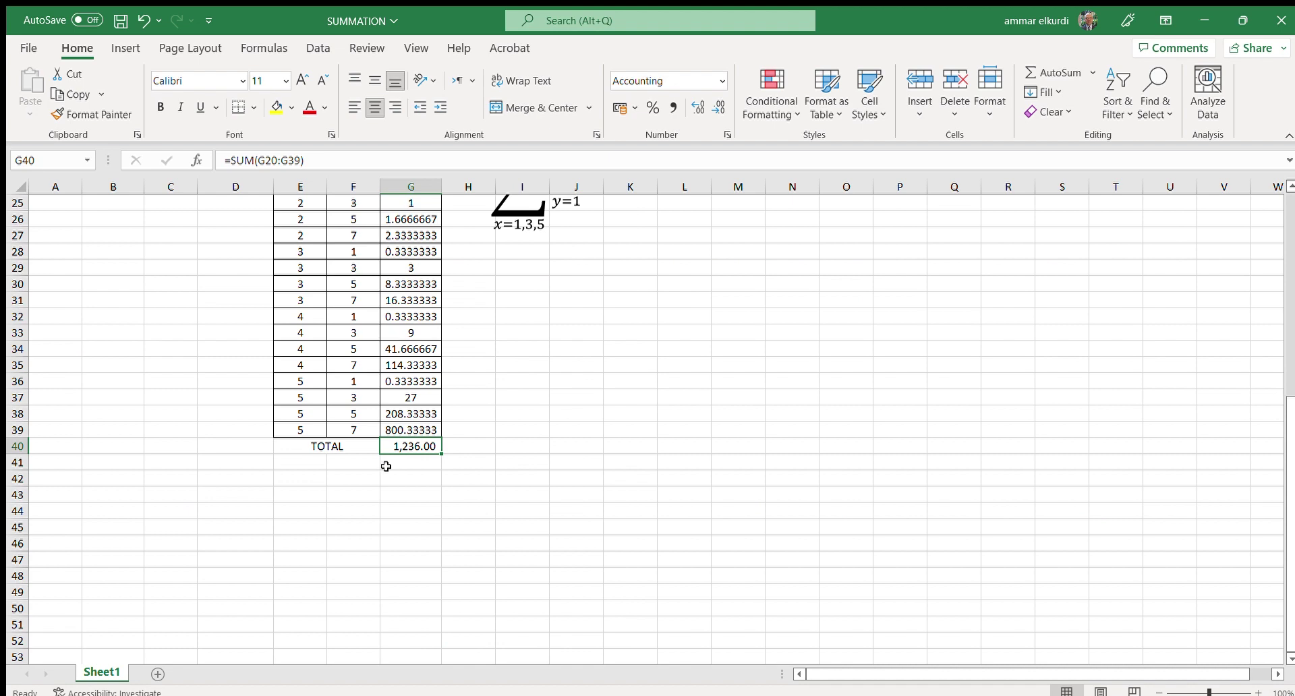
scroll(398, 490, "up", 8)
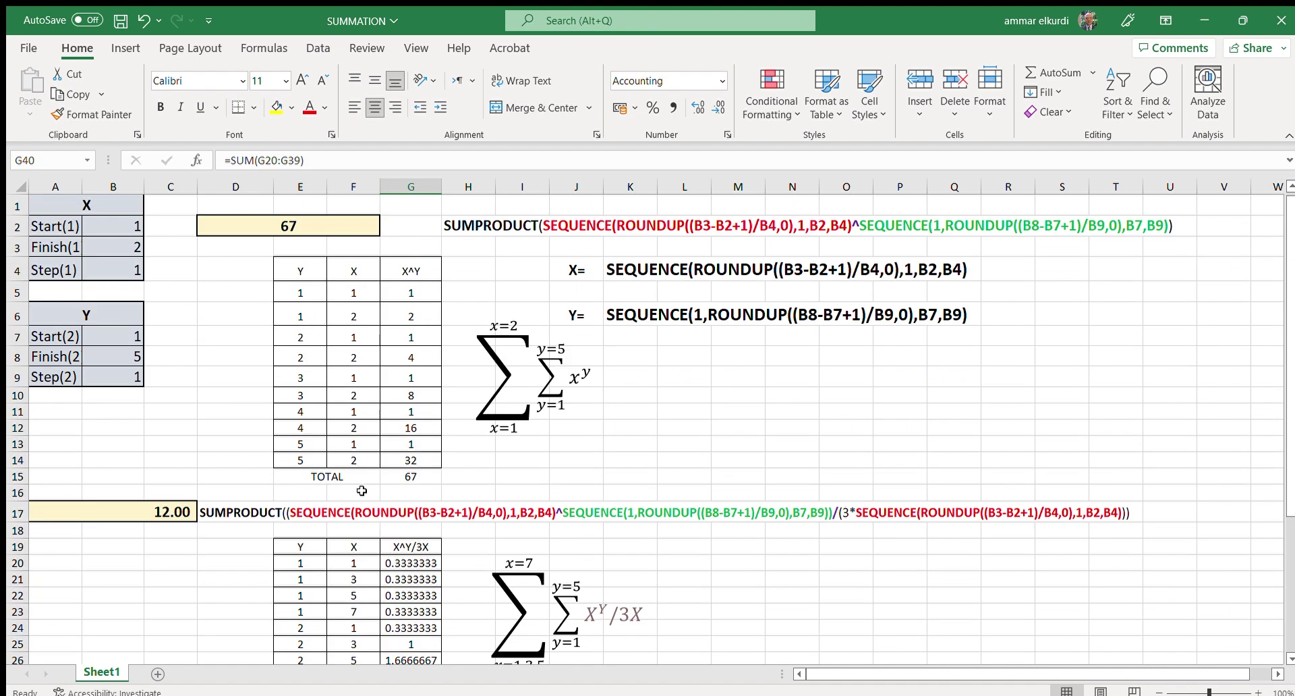
Set the X parameters in B2:B4 to a start of 1, a finish of 7 and a step of 2
left_click(106, 229)
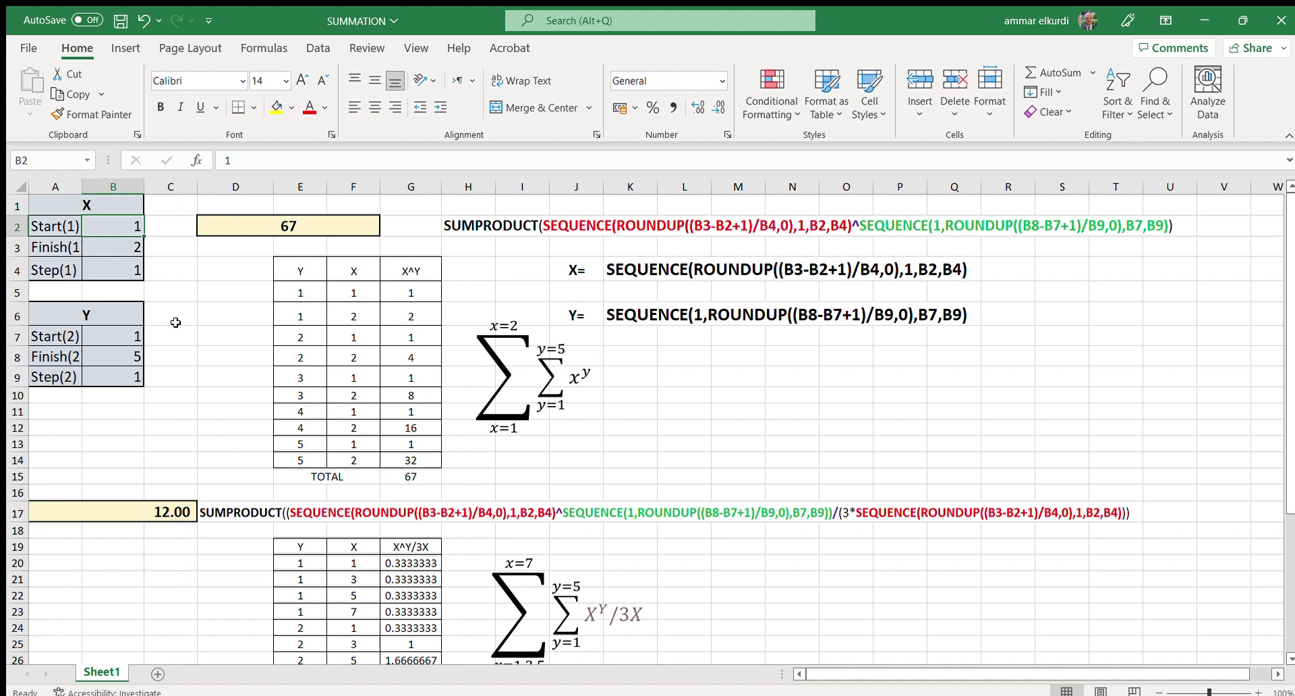
scroll(181, 320, "down", 1)
scroll(182, 316, "up", 1)
type("1")
left_click(110, 242)
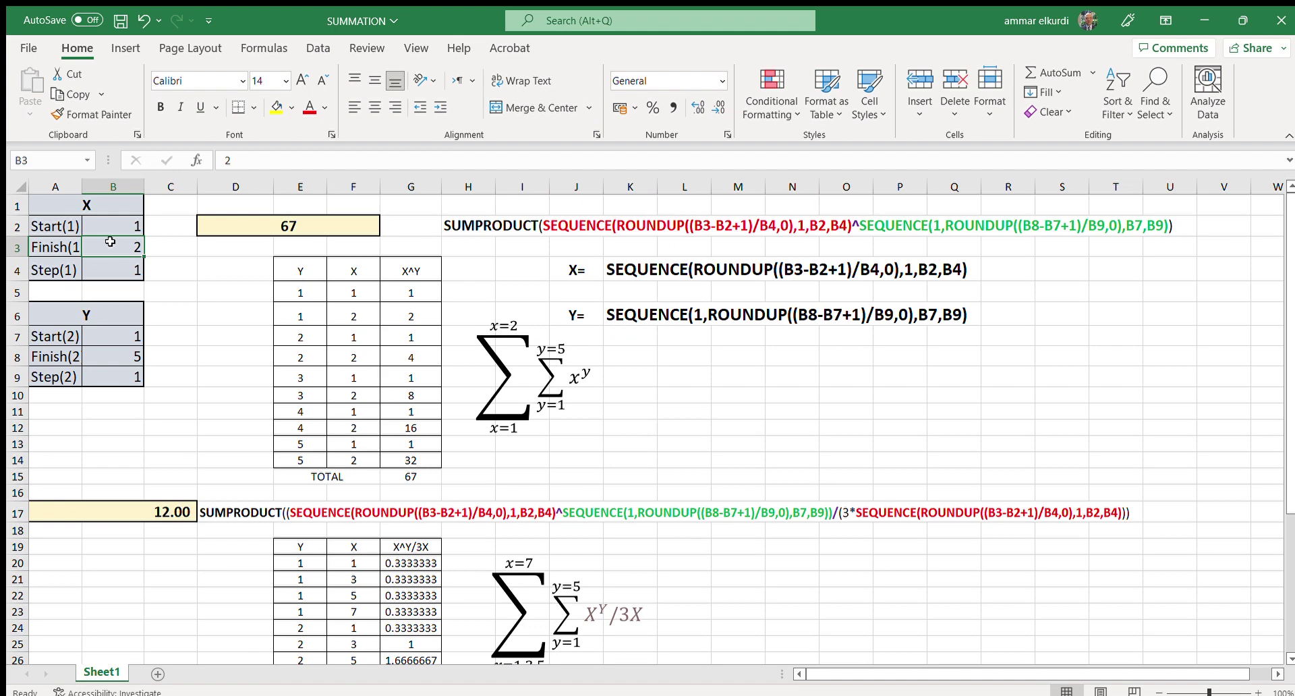
type("7")
left_click(113, 270)
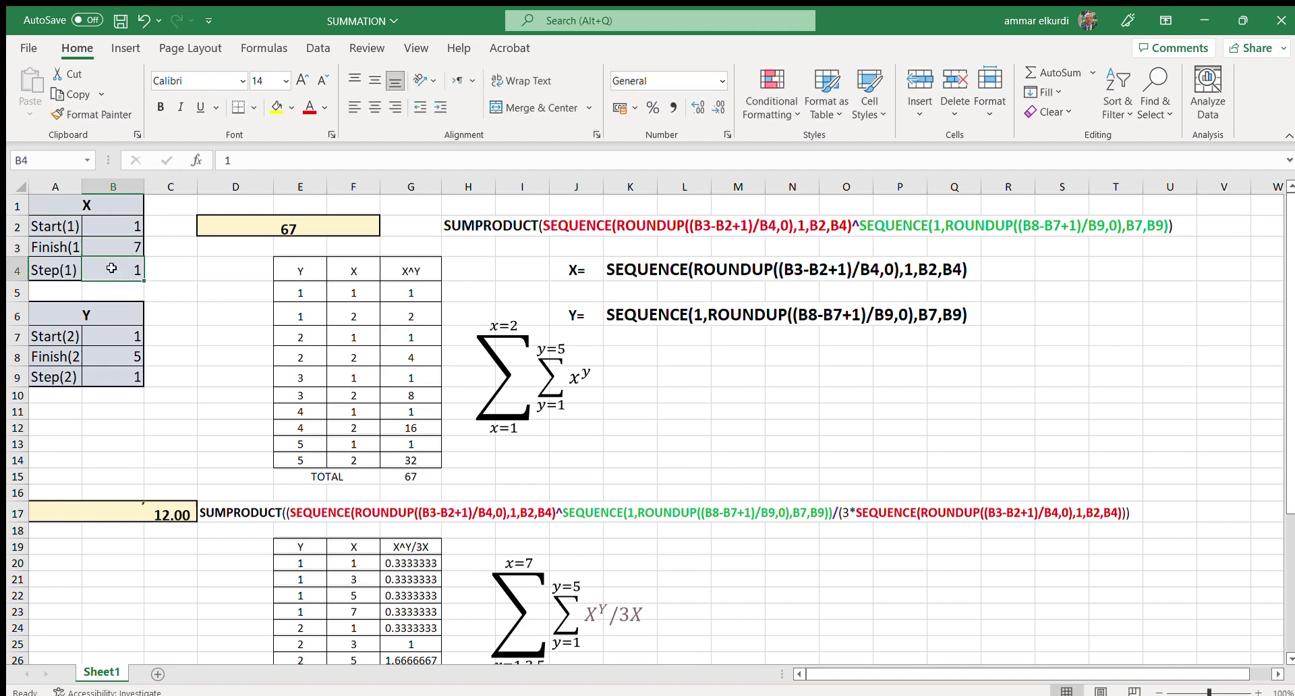
type("2")
scroll(255, 347, "down", 2)
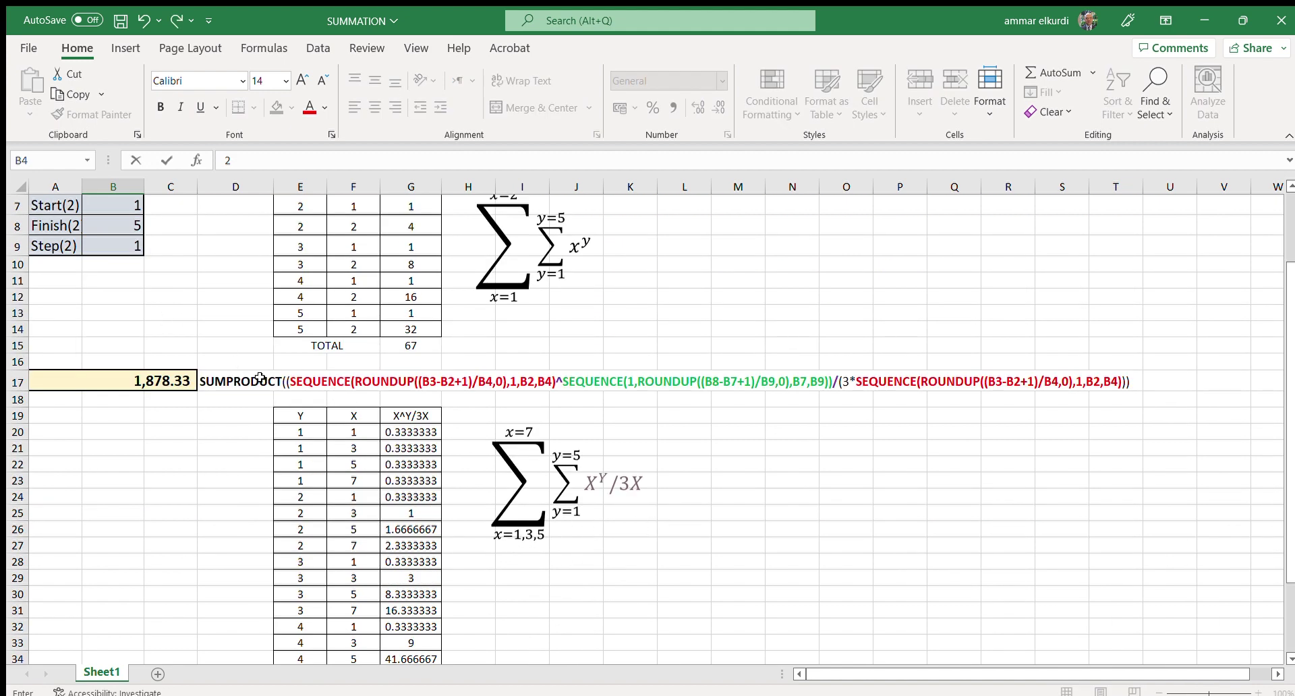
scroll(210, 350, "up", 1)
scroll(210, 350, "up", 2)
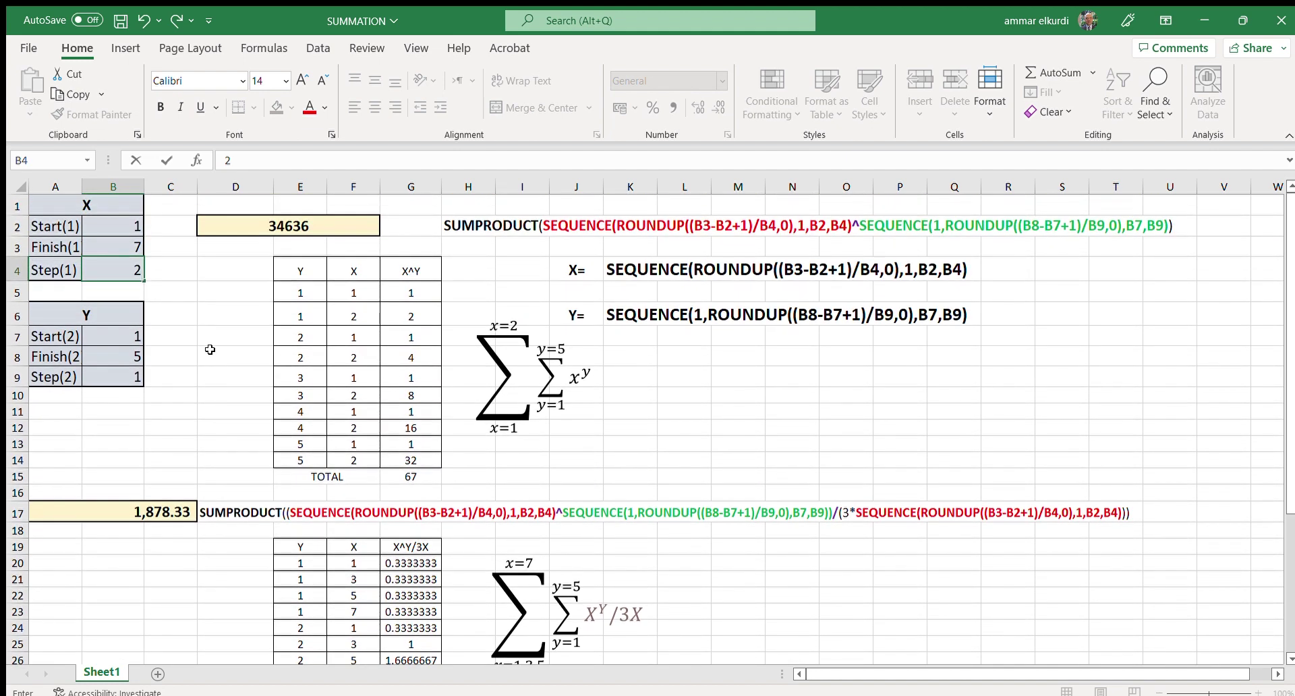
Check the Y start in B7, and enter 5 as the Y finish in B8 and 1 as the Y step in B9
left_click(115, 336)
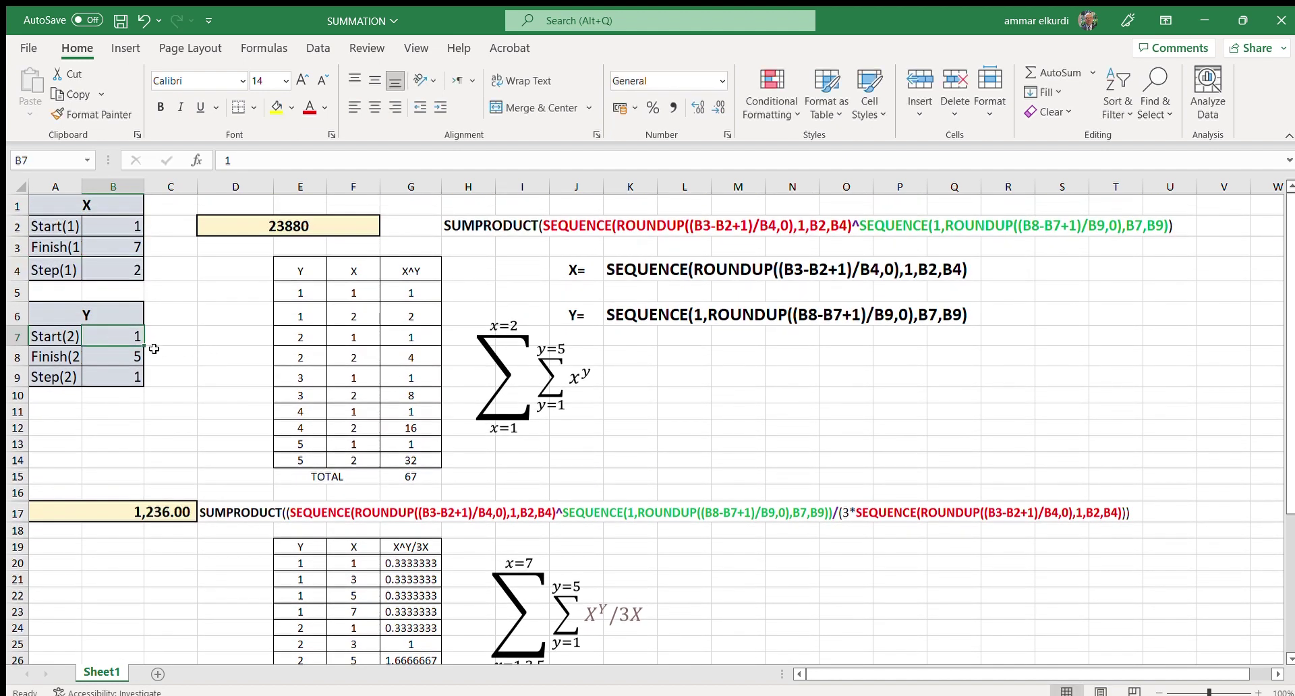
left_click(114, 357)
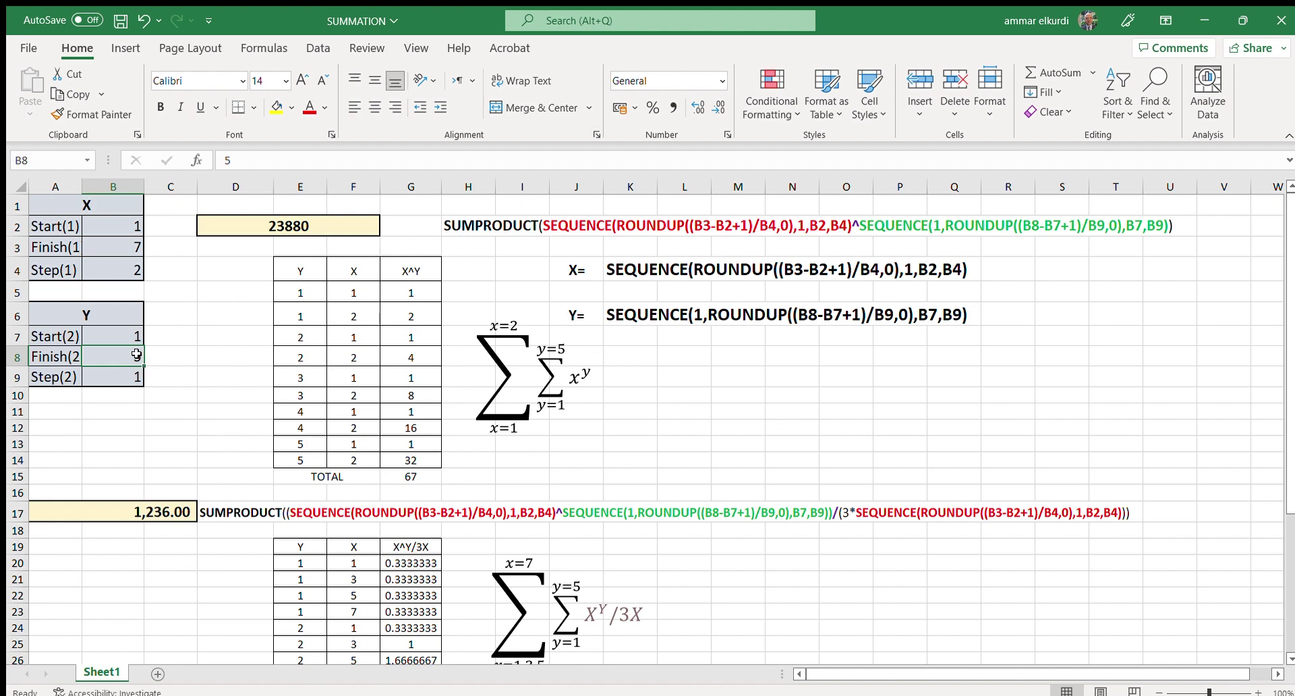
type("7")
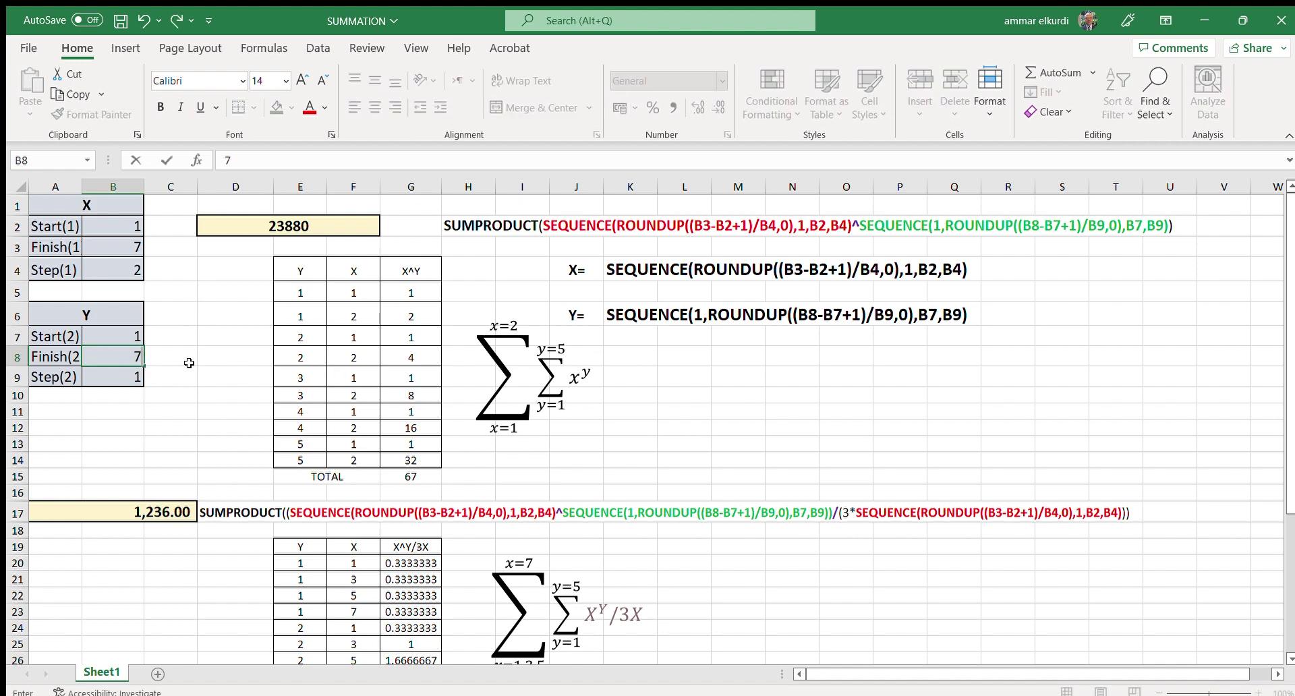
key("BackSpace")
type("5")
left_click(112, 373)
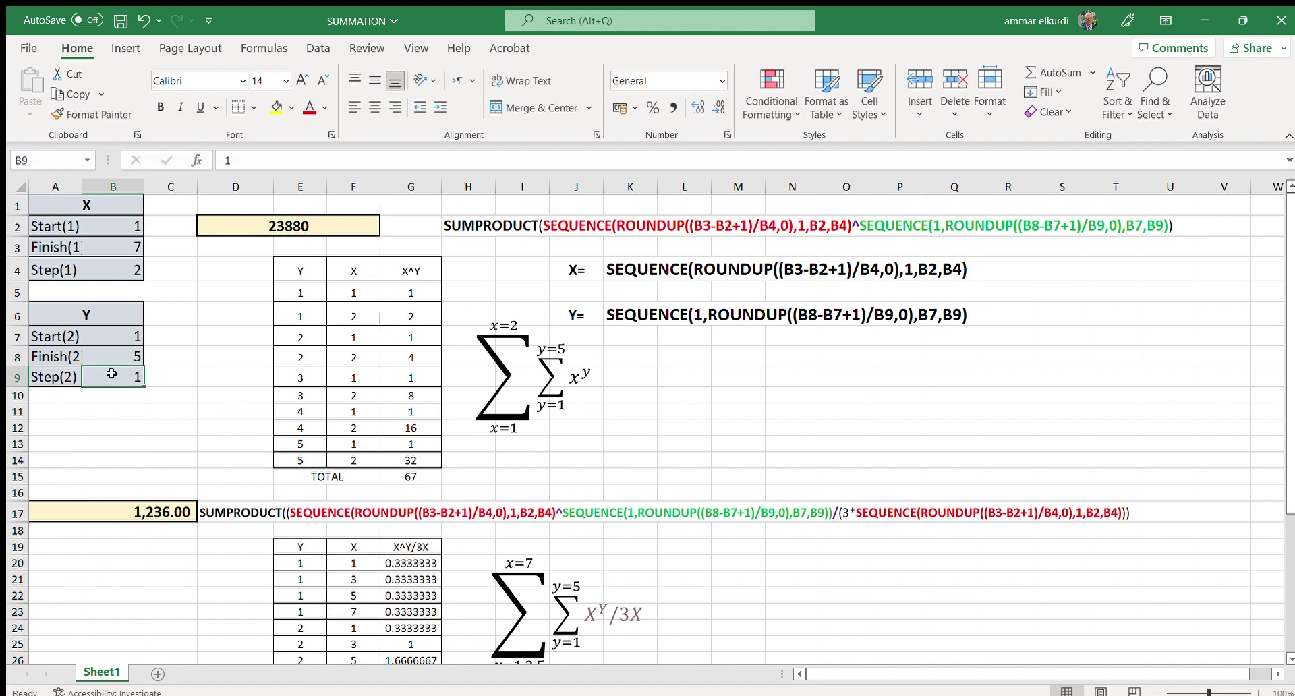
type("1")
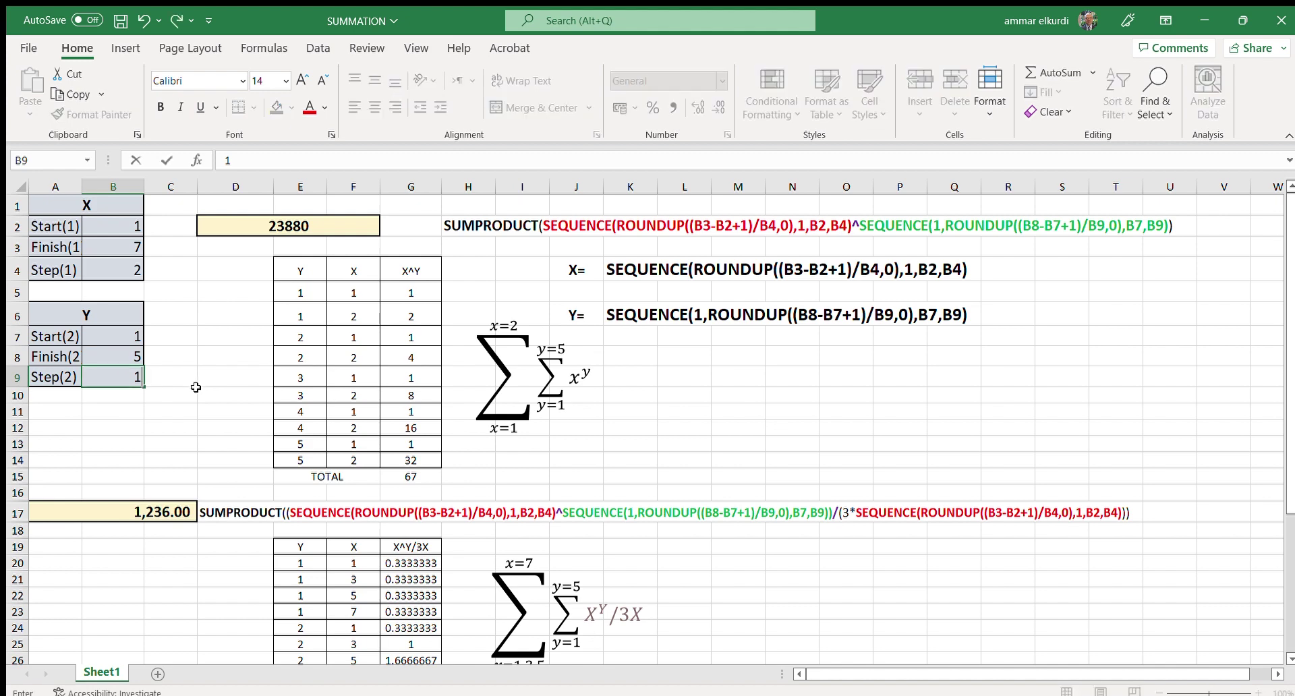
left_click(176, 412)
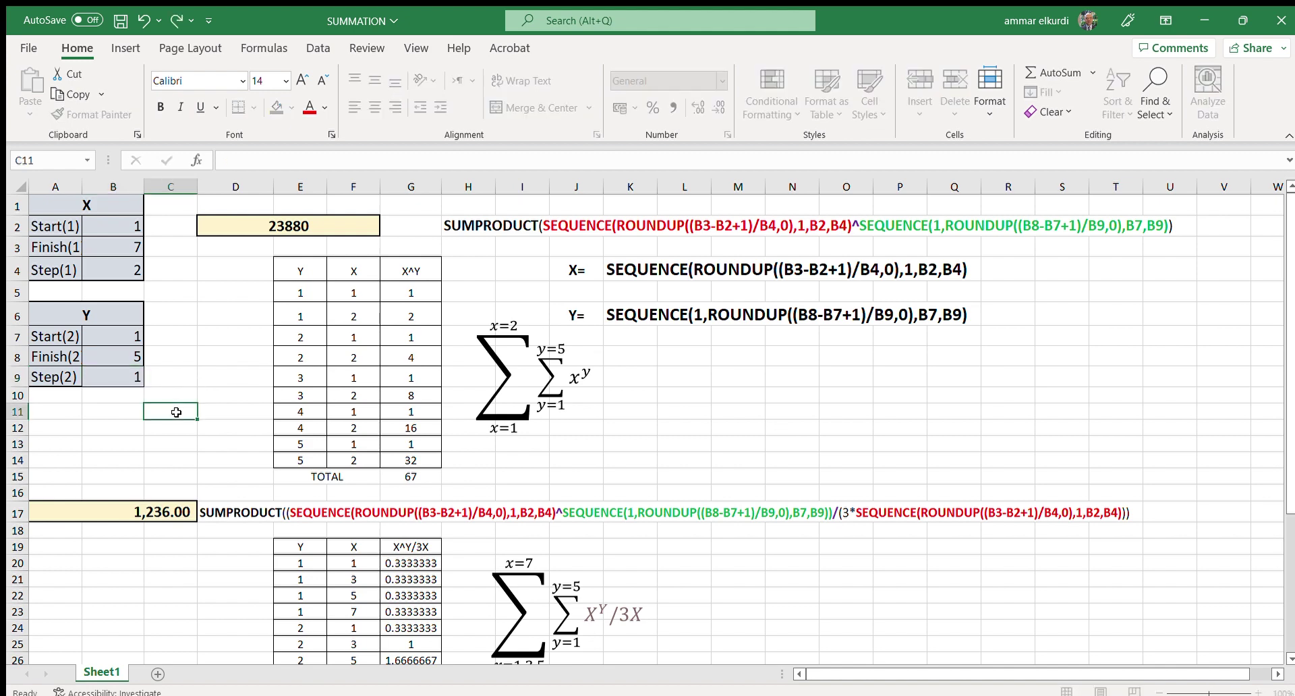
Compare the SUMPRODUCT result in A17 with the X^Y/3X table's total in G40
left_click(162, 517)
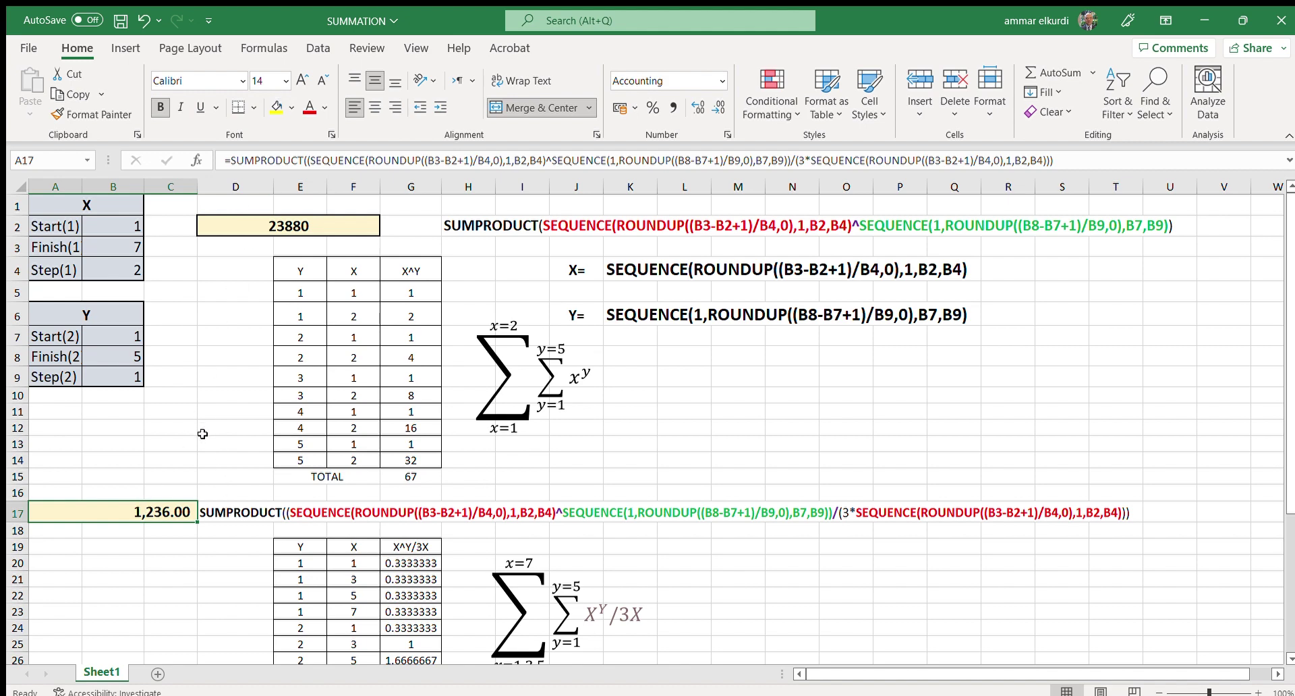
scroll(198, 439, "down", 5)
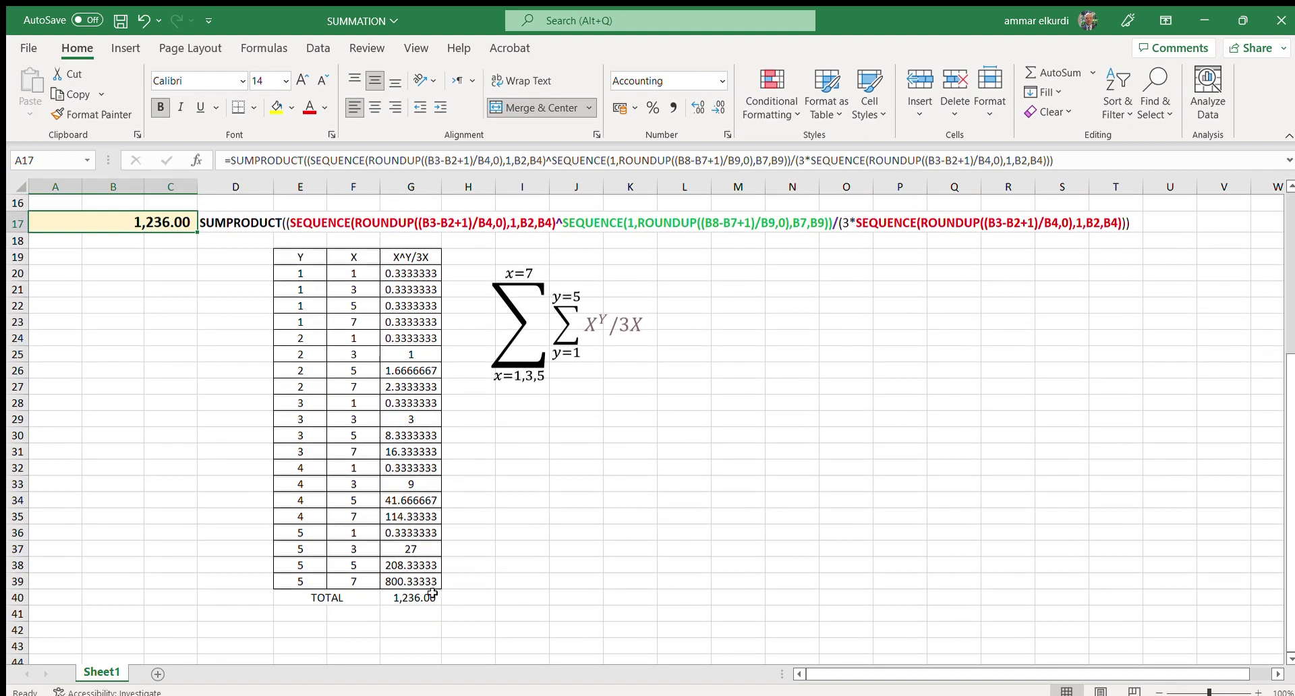
scroll(191, 439, "up", 2)
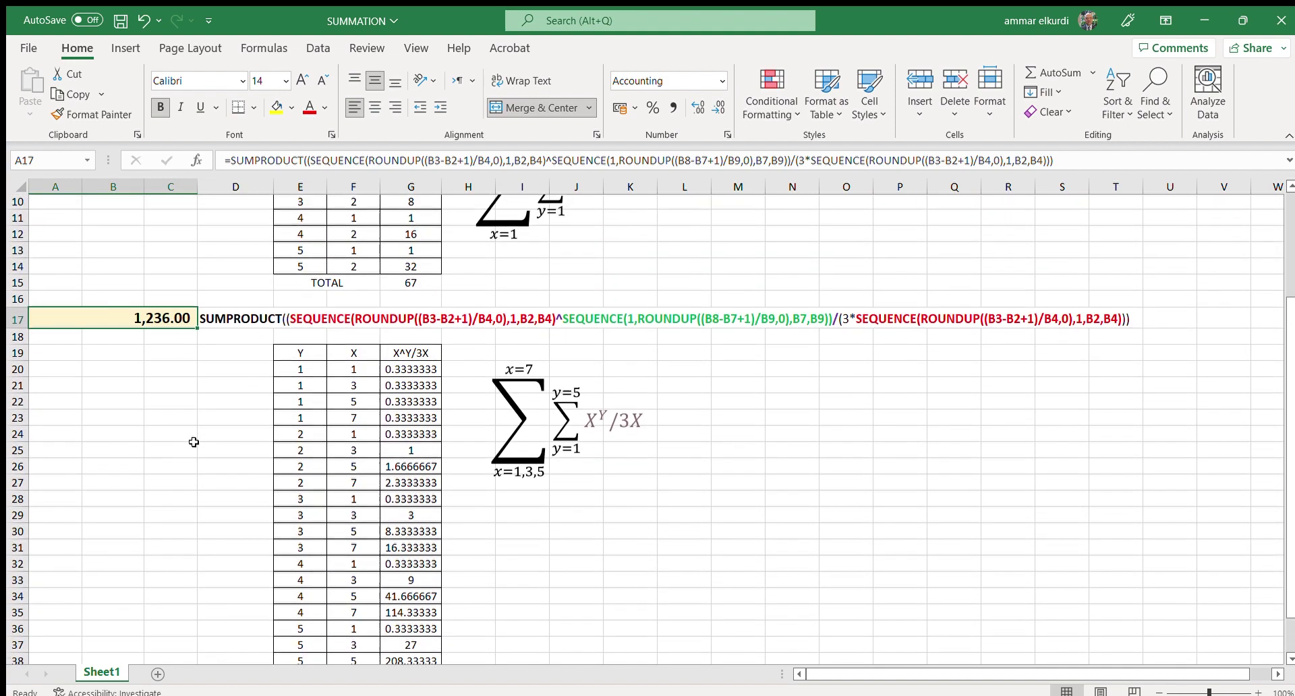
scroll(305, 477, "up", 3)
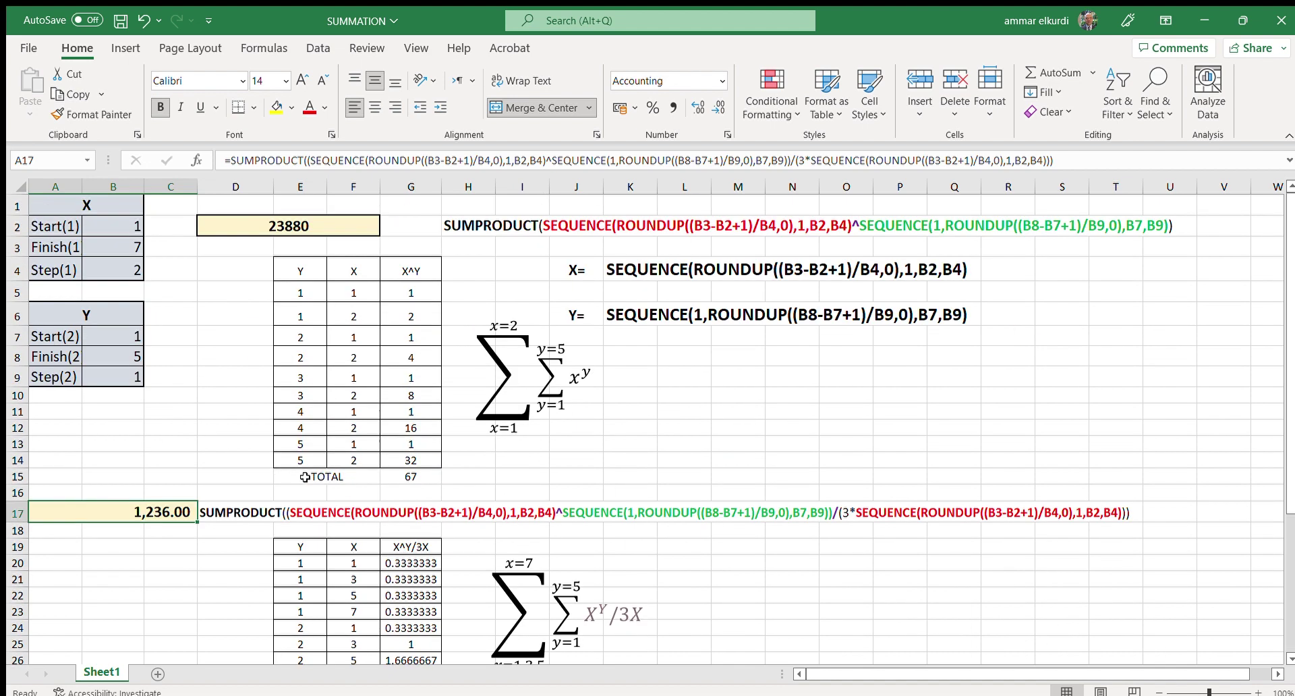